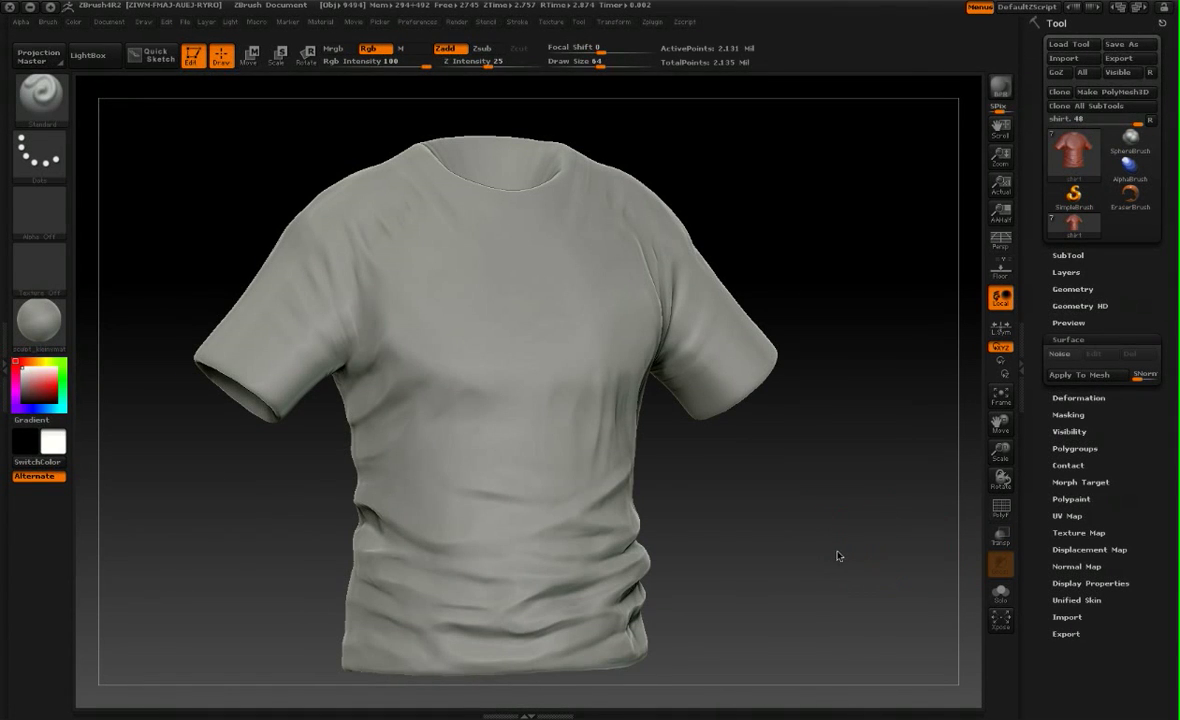
Examine the shirt from several angles and lower it to subdivision level 1.
drag(772, 508, 836, 521)
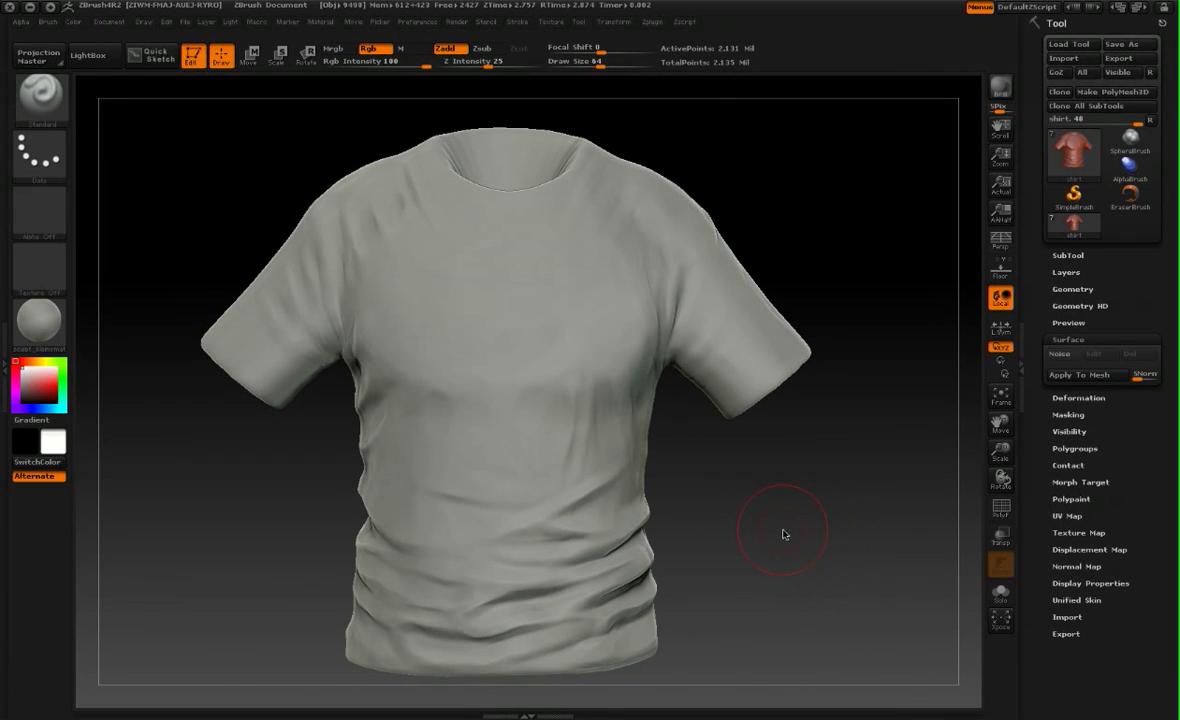
drag(800, 541, 871, 507)
click(1073, 289)
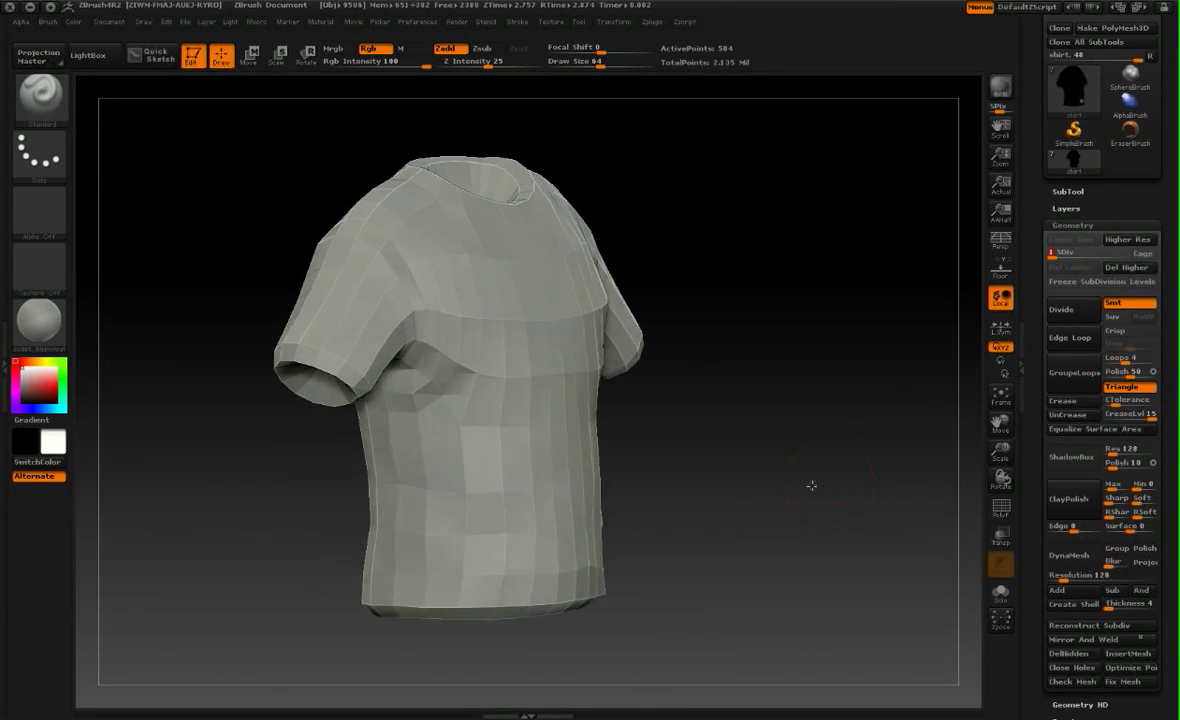
drag(811, 485, 975, 392)
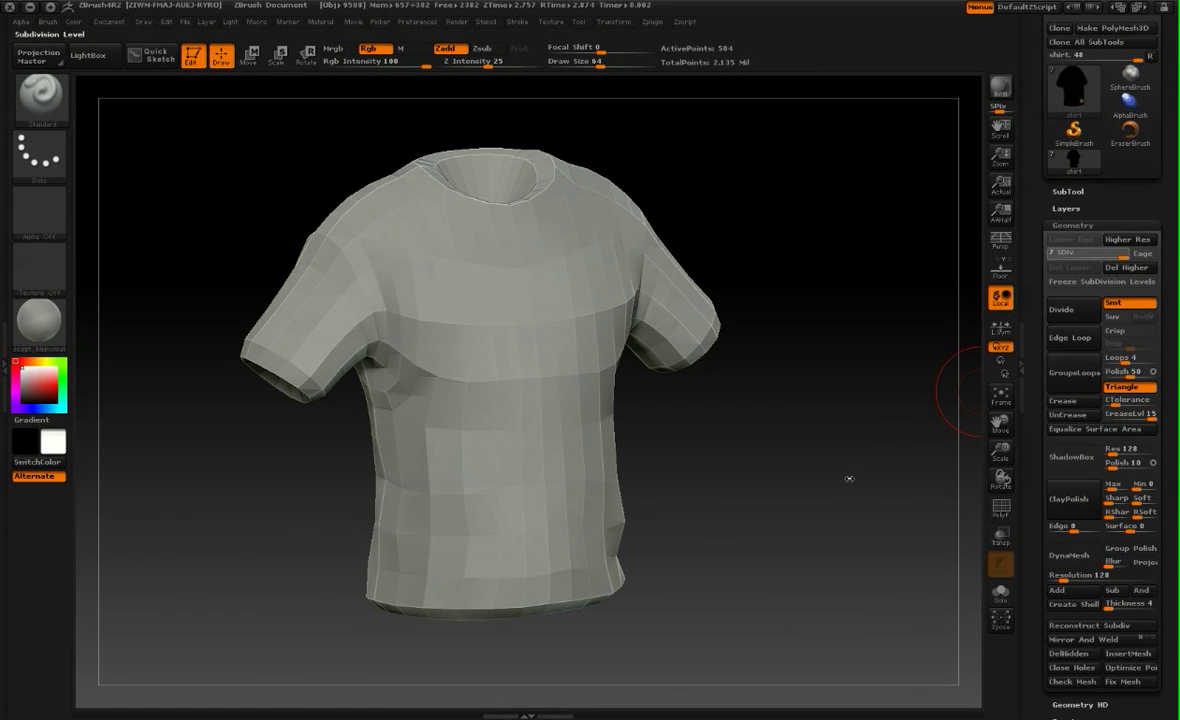
Raise the shirt back to subdivision level 7 and inspect its folds from all sides.
key(d)
key(d)
key(d)
key(d)
key(d)
key(d)
mouse_move(824, 474)
mouse_down()
mouse_move(785, 477)
mouse_move(814, 482)
mouse_move(785, 499)
mouse_move(809, 508)
mouse_move(474, 540)
mouse_up()
mouse_move(650, 502)
mouse_down()
mouse_move(750, 543)
mouse_move(395, 487)
mouse_up()
mouse_move(692, 475)
mouse_down()
mouse_move(777, 527)
mouse_move(741, 533)
mouse_up()
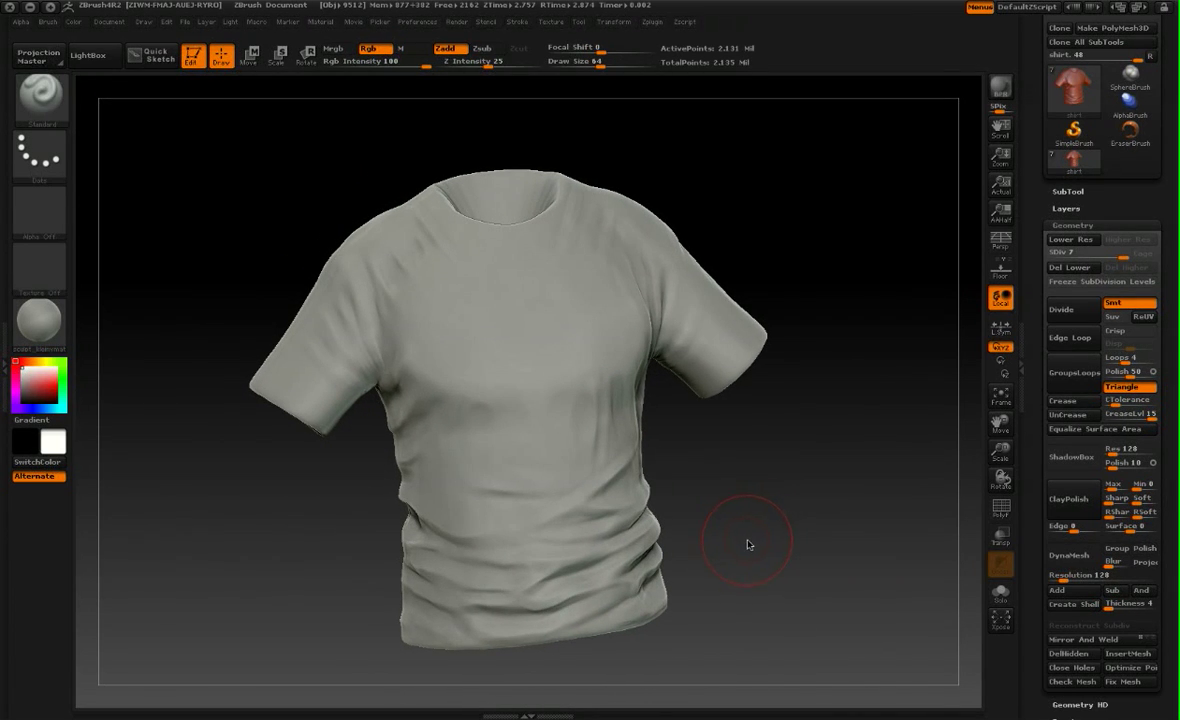
drag(787, 525, 975, 316)
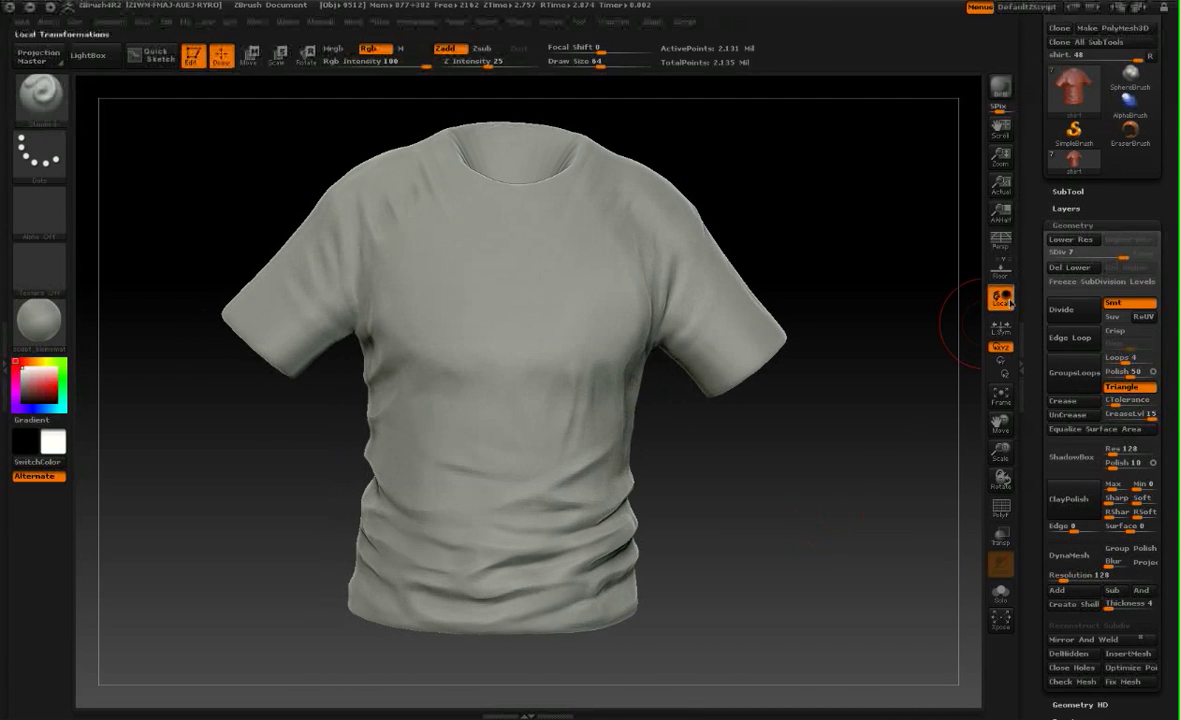
Check the shirt's UVs for overlaps with a texture map made from UV Check, and turn the texture display off.
click(1070, 225)
drag(1124, 457, 1122, 437)
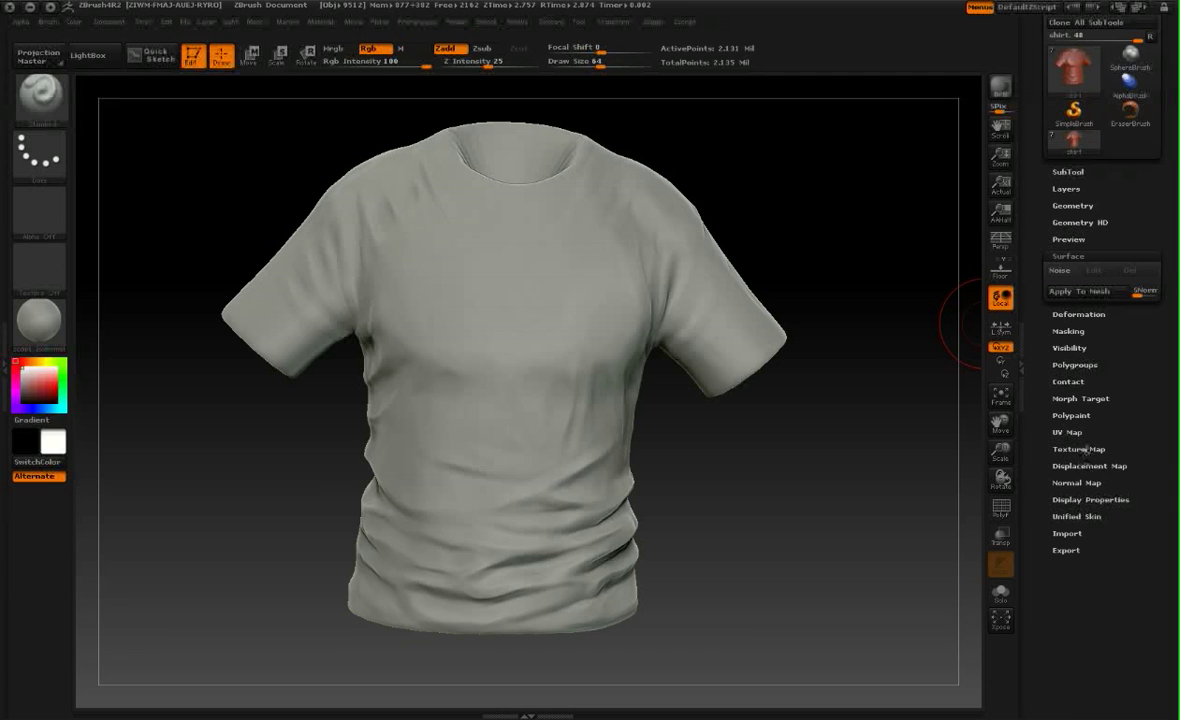
click(1083, 450)
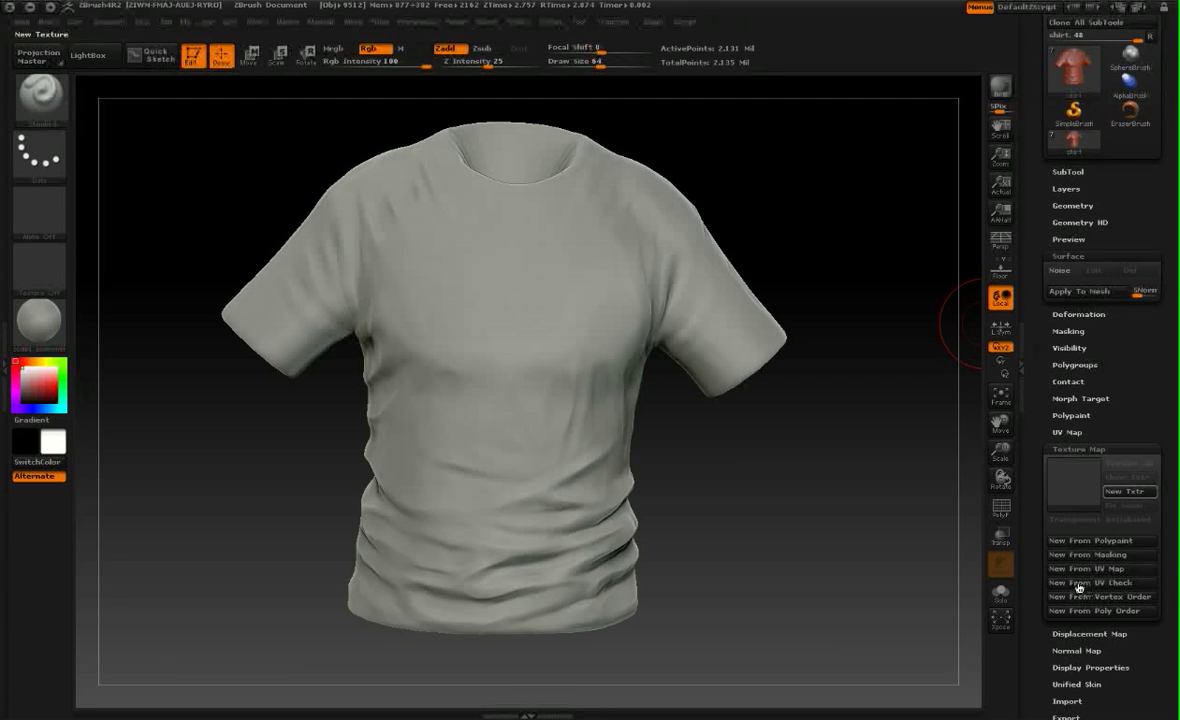
drag(1110, 432, 1110, 418)
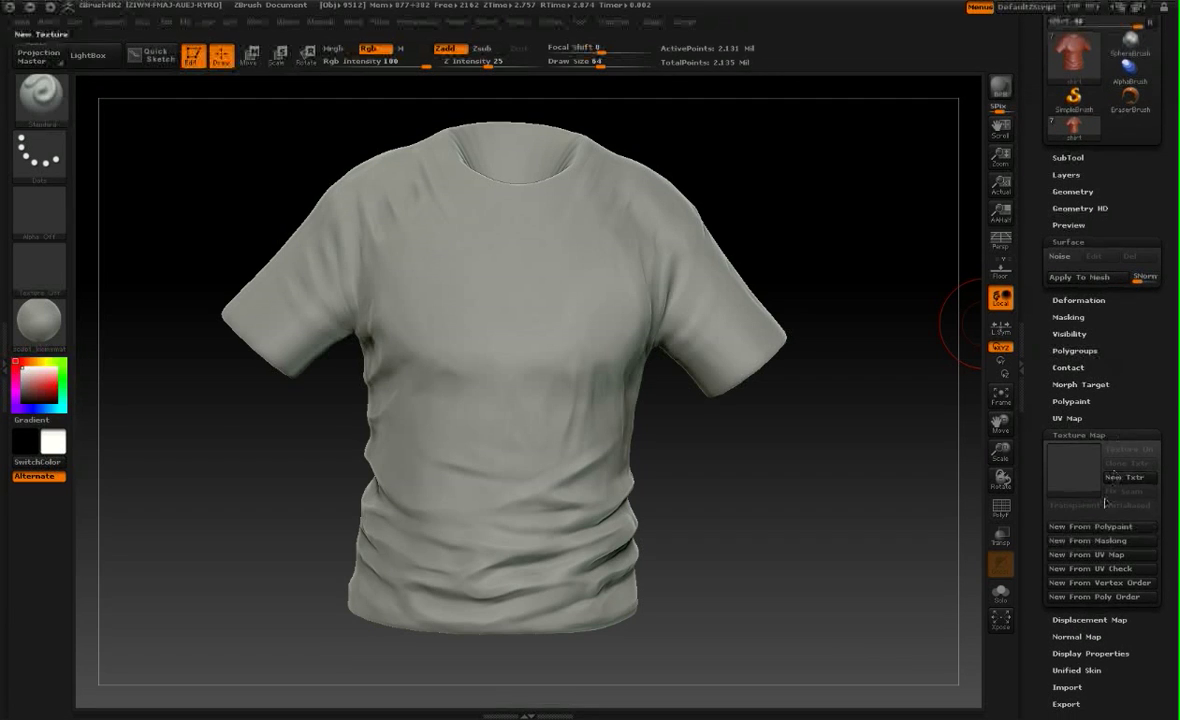
click(1092, 569)
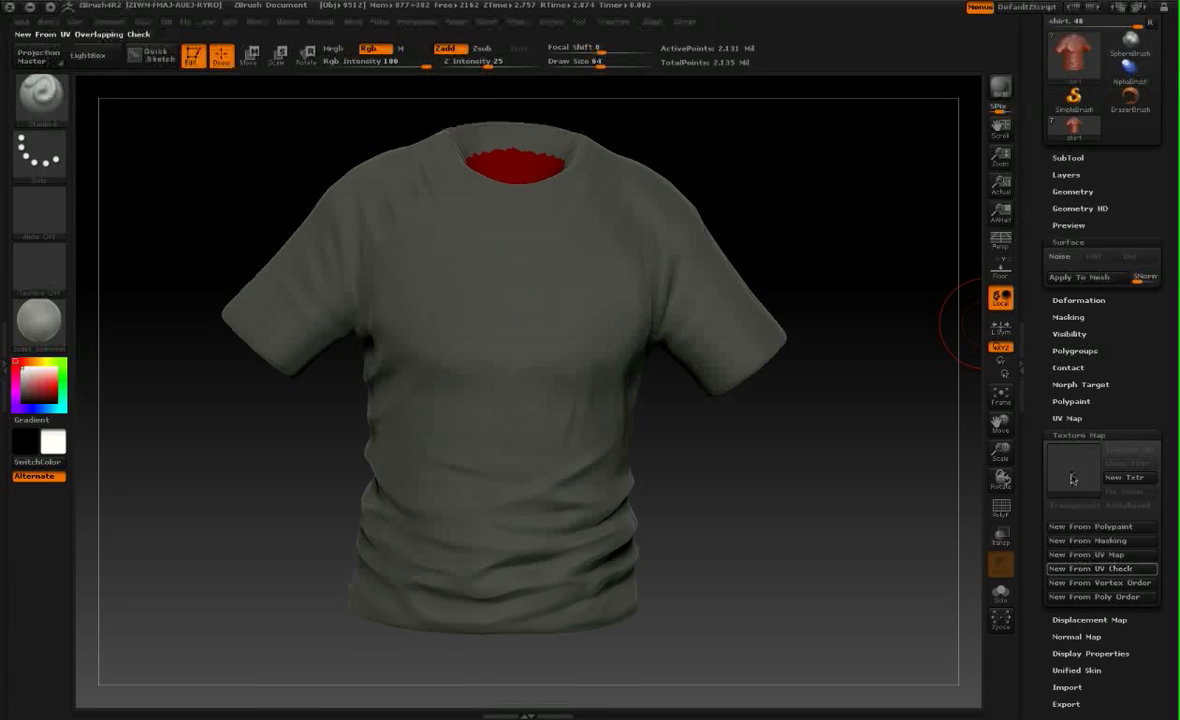
mouse_move(1073, 480)
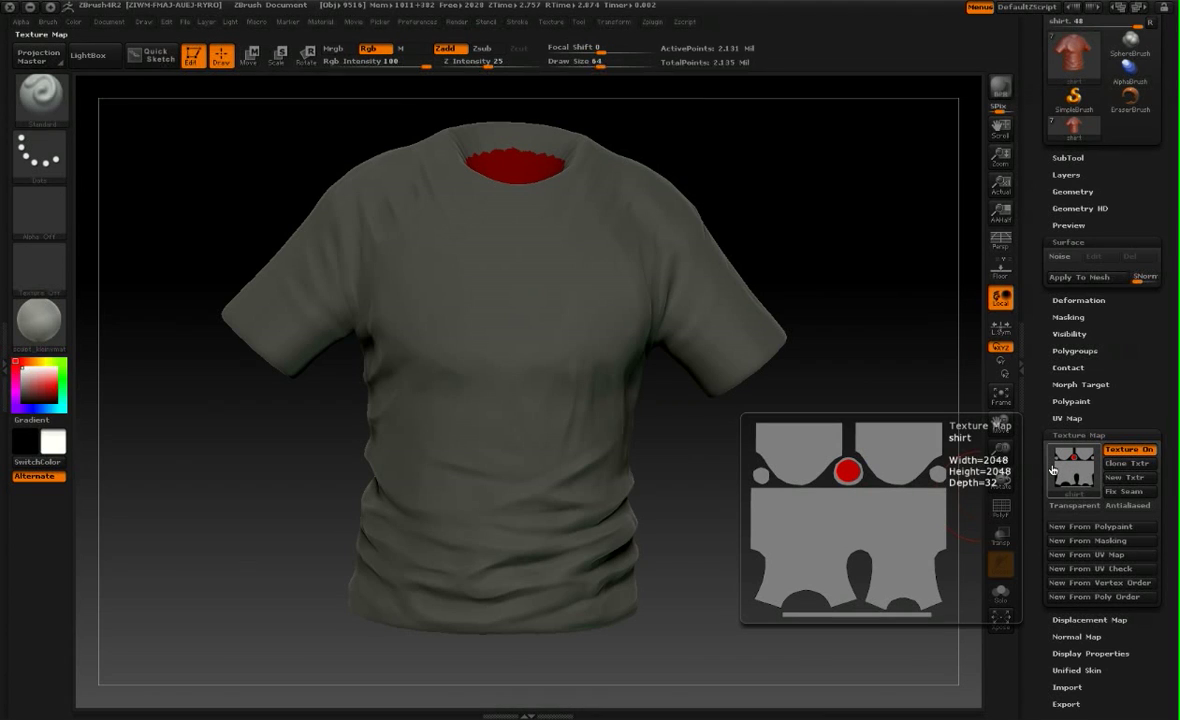
click(1118, 451)
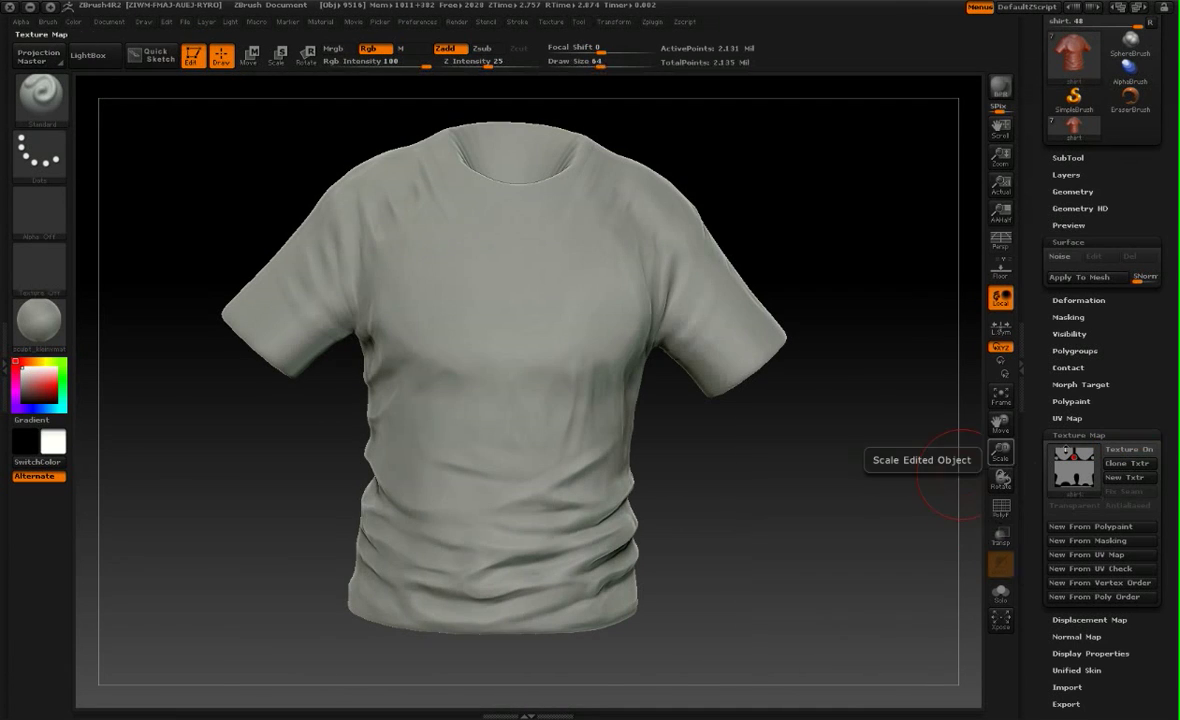
click(1080, 434)
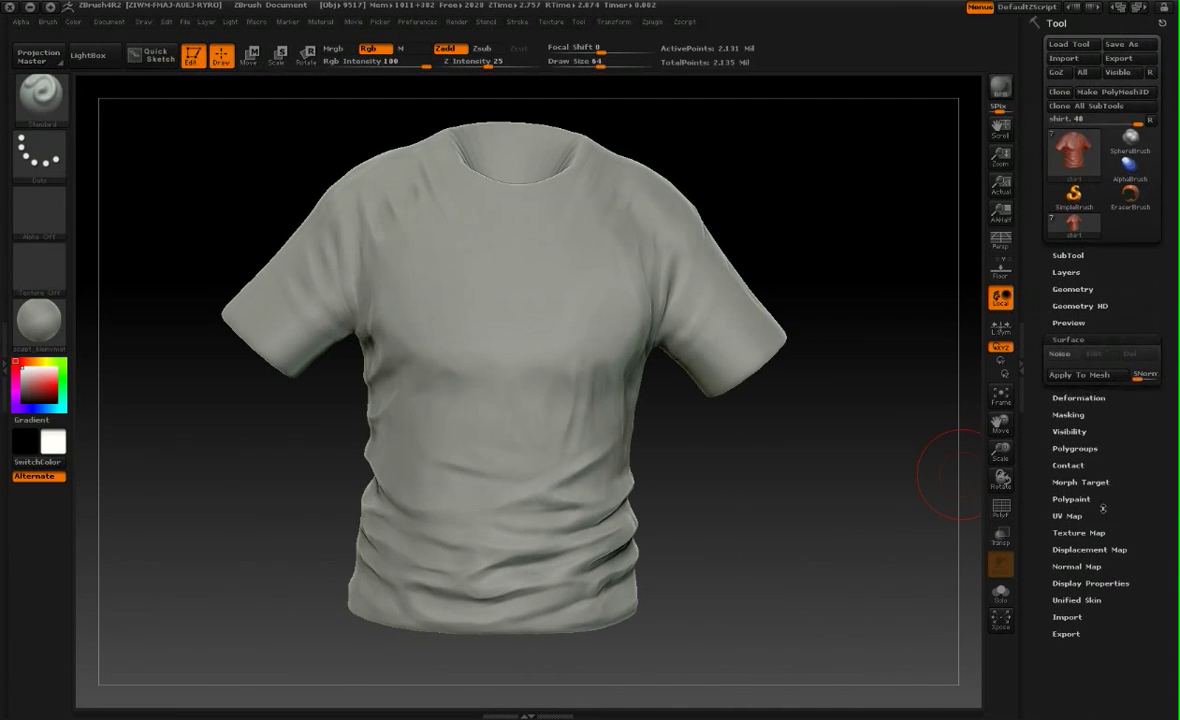
drag(935, 461, 843, 504)
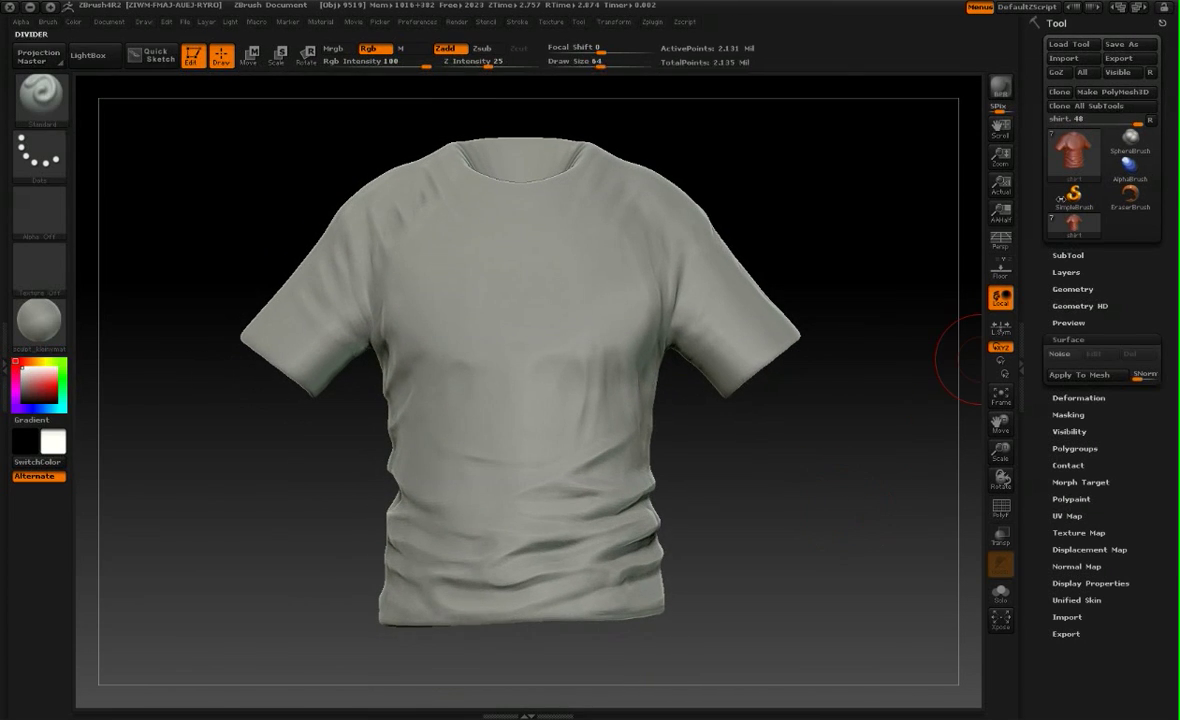
click(1068, 323)
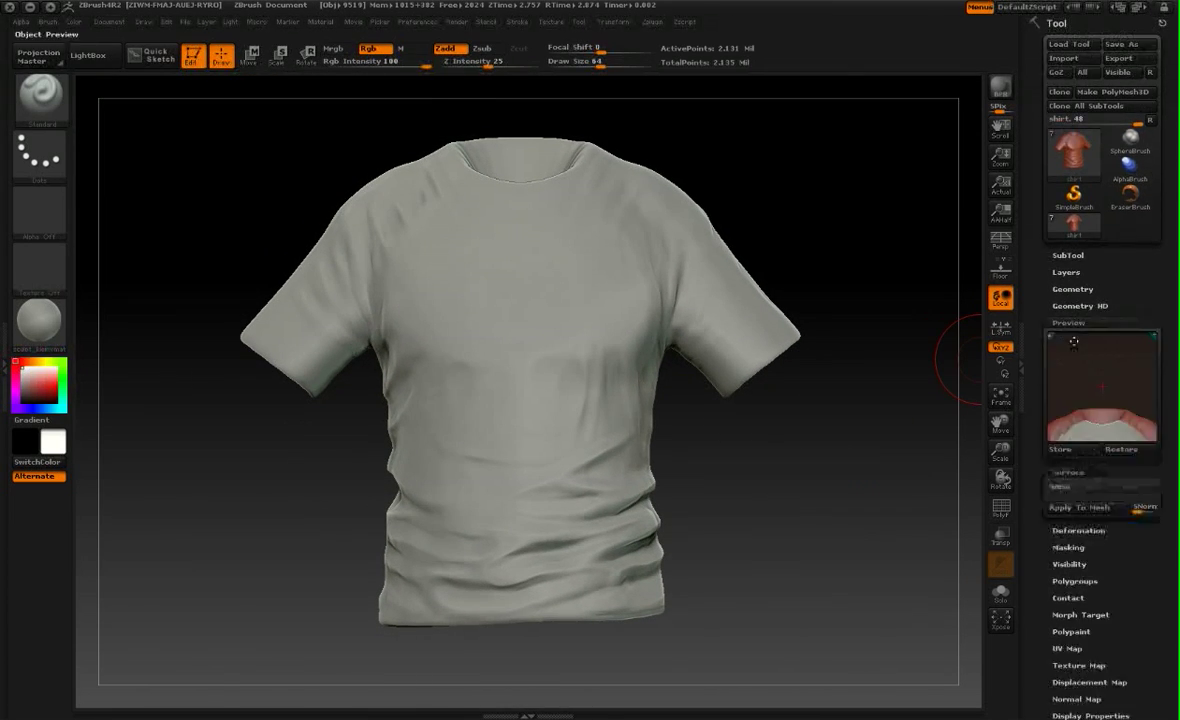
click(1068, 325)
click(1067, 337)
click(1067, 337)
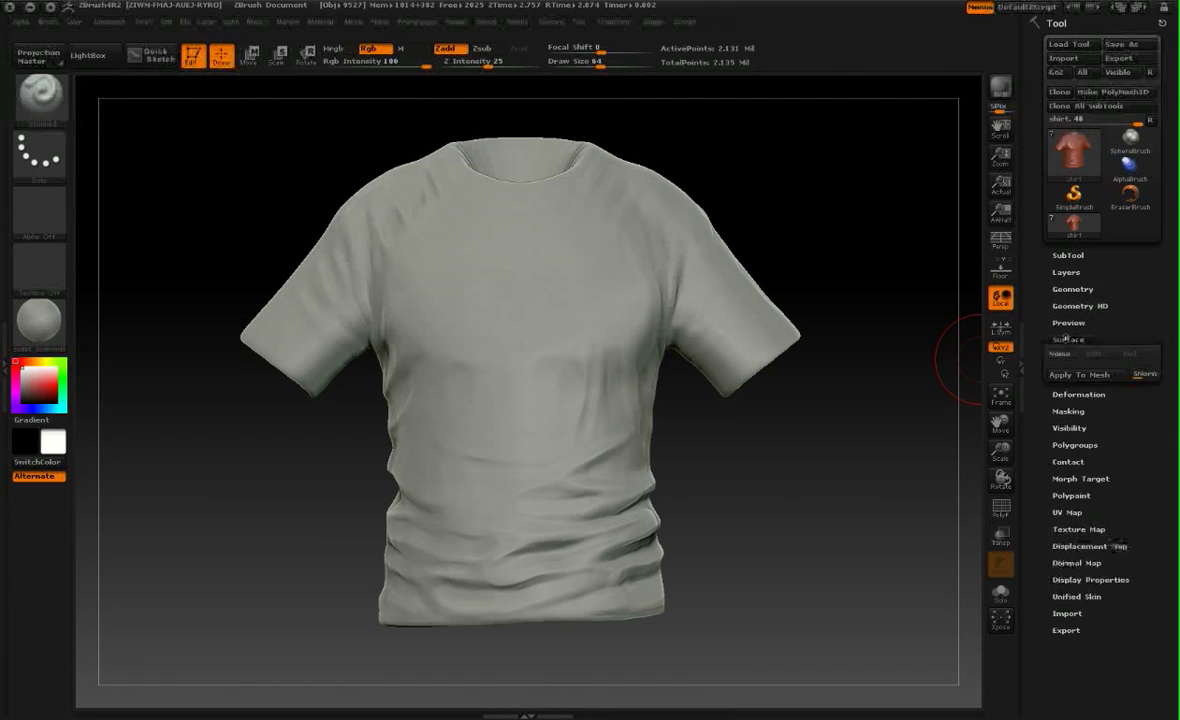
drag(1119, 329, 1116, 326)
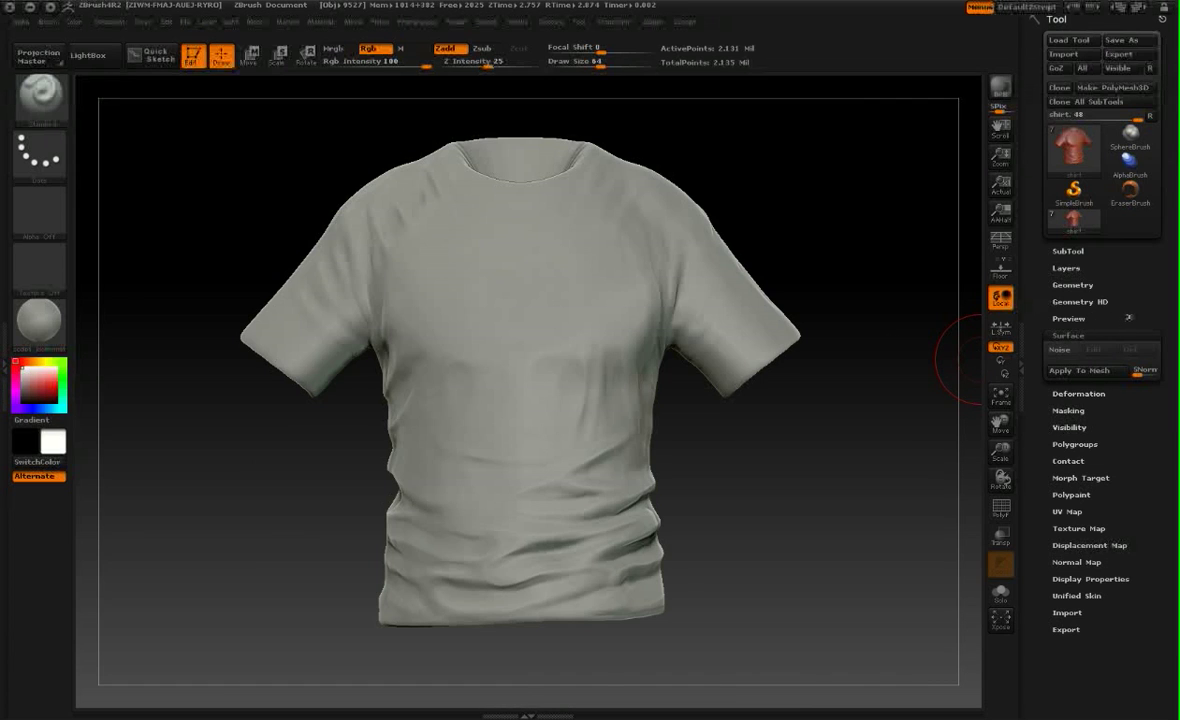
drag(1126, 318, 1129, 326)
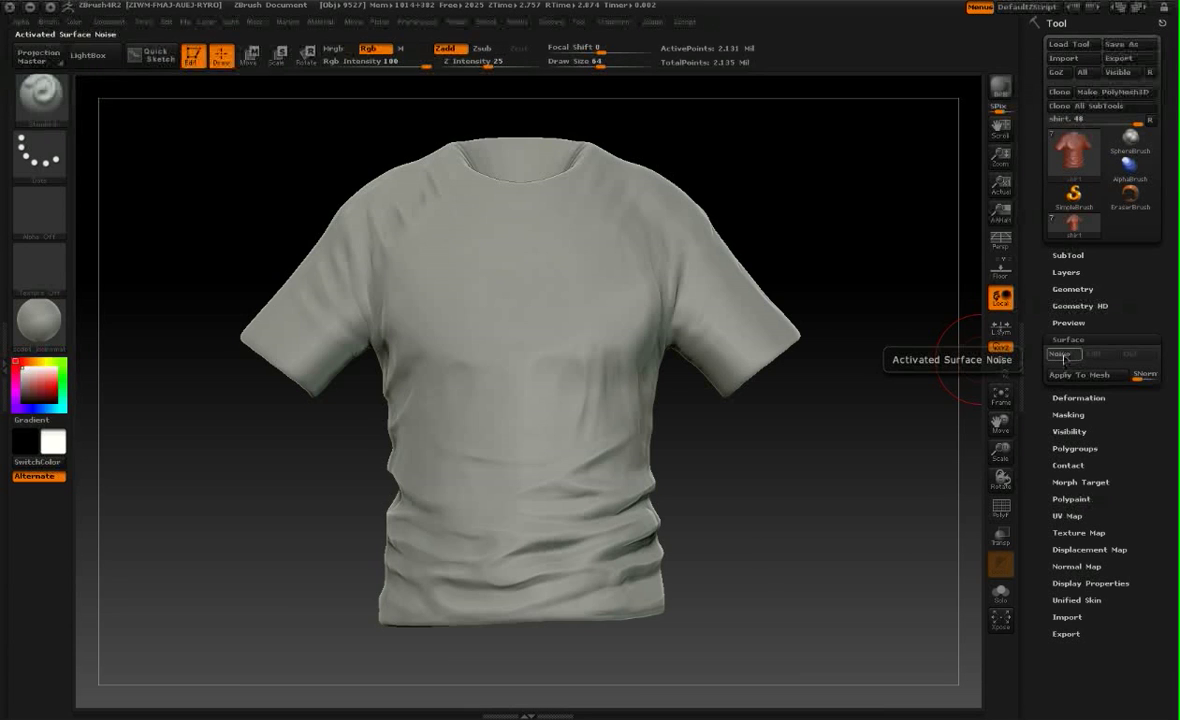
Activate surface noise on the shirt and raise the noise to a scale of about 5.16 and a strength of 0.0165.
click(1063, 355)
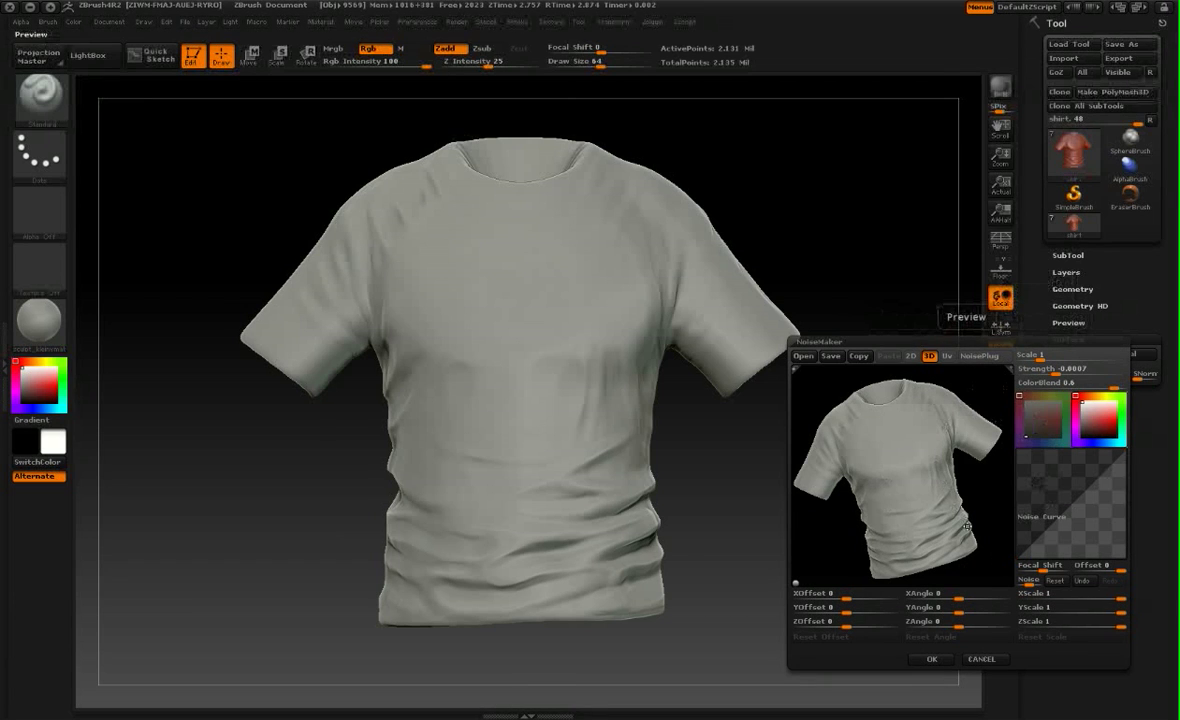
drag(954, 515, 1016, 459)
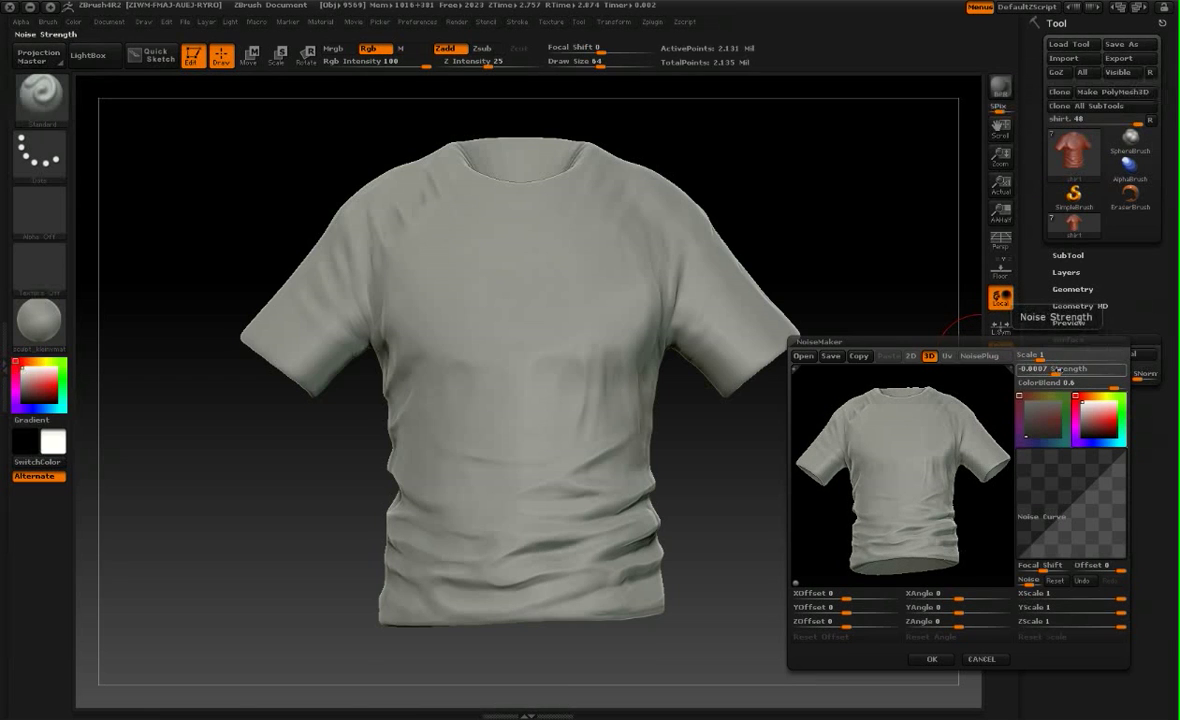
mouse_move(1055, 370)
mouse_down()
mouse_move(1104, 371)
mouse_move(1050, 358)
mouse_up()
Try reshaping the noise curve and its focal shift, and reset the curve.
drag(1048, 527, 1100, 521)
drag(1034, 500, 1003, 512)
drag(1041, 566, 1097, 566)
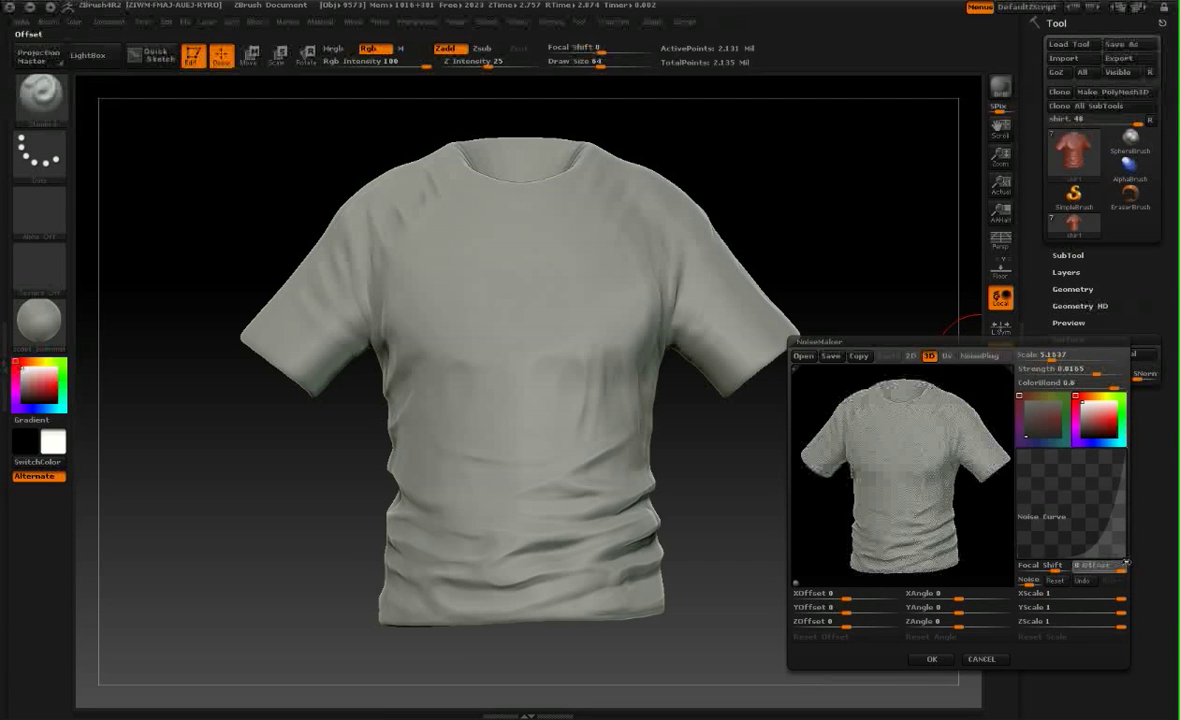
click(1057, 581)
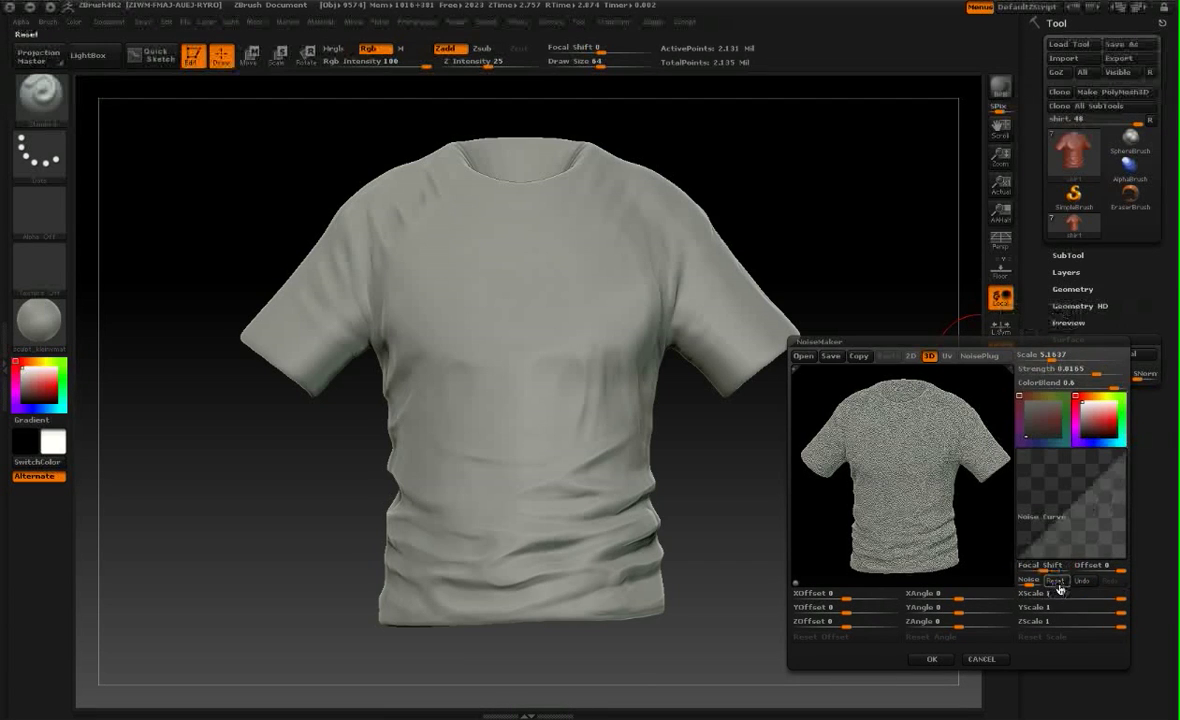
Lower the noise scale to about 1.16 and reduce the noise strength so the preview surface is smooth.
click(1047, 356)
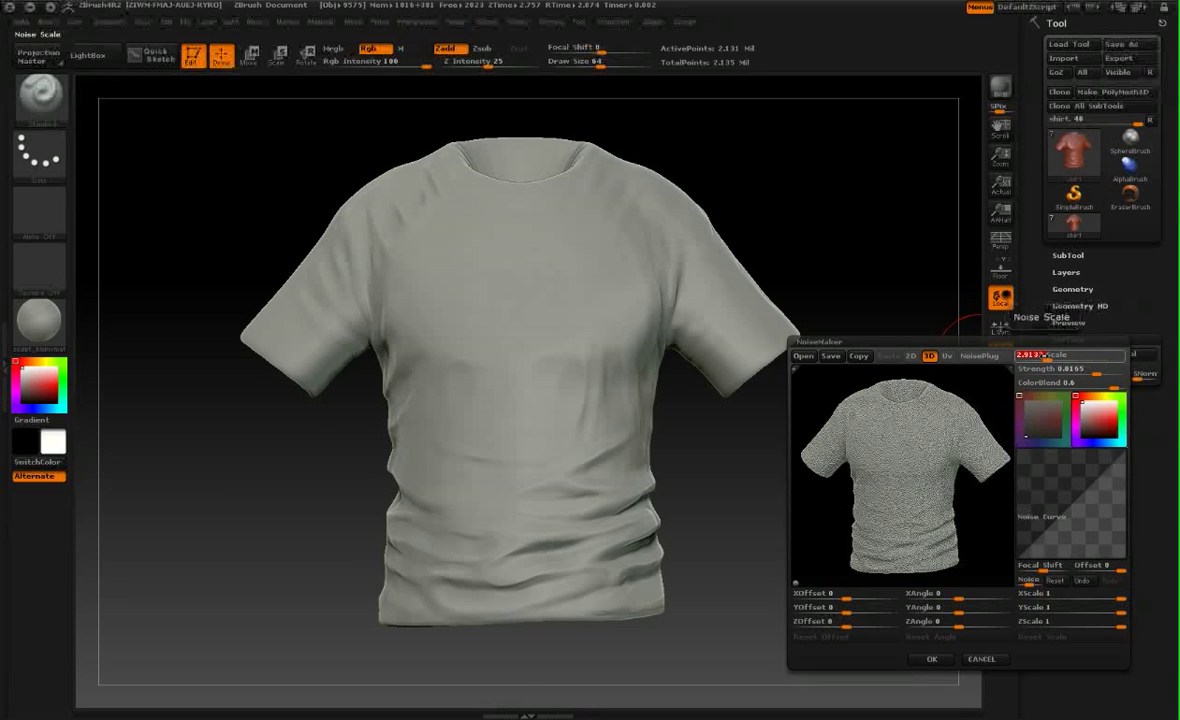
text(1)
key(Return)
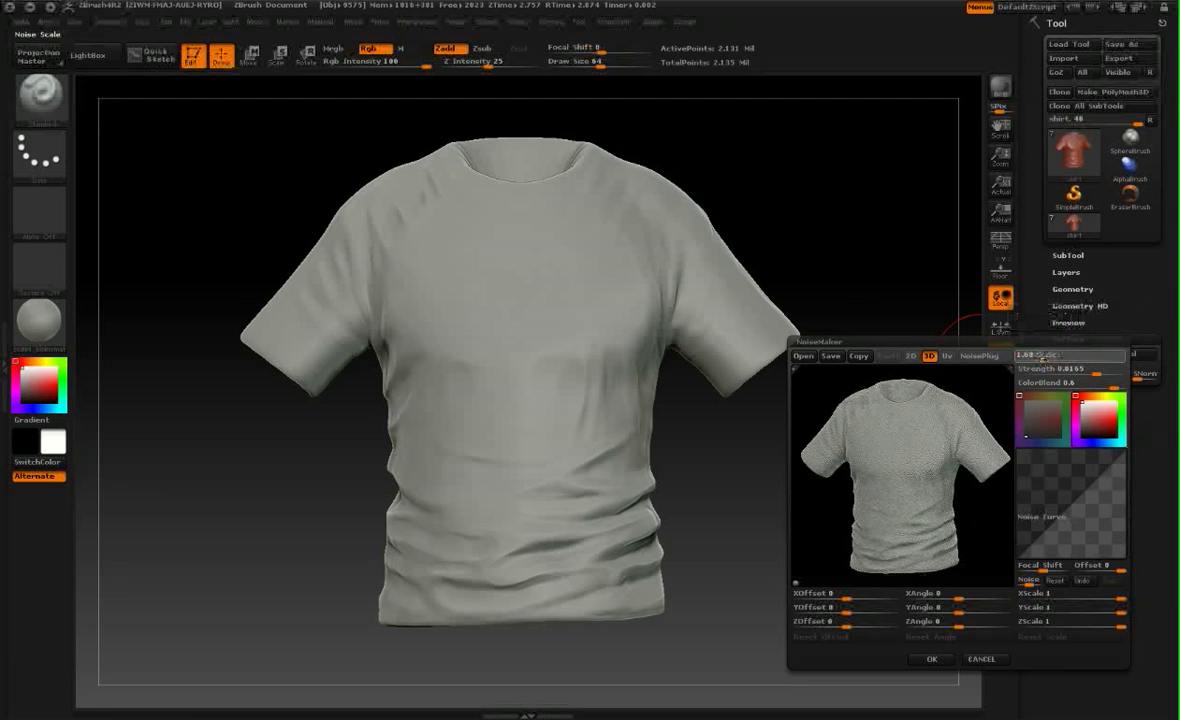
drag(1043, 358, 1041, 358)
click(1084, 371)
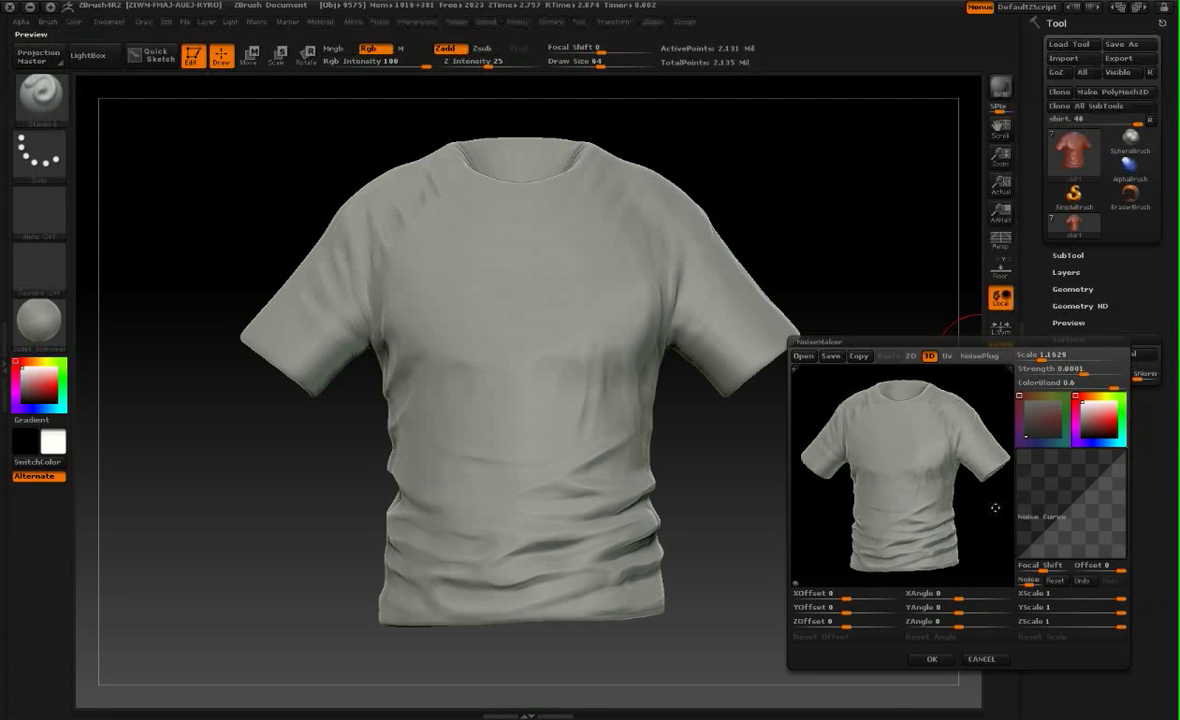
drag(1002, 504, 940, 465)
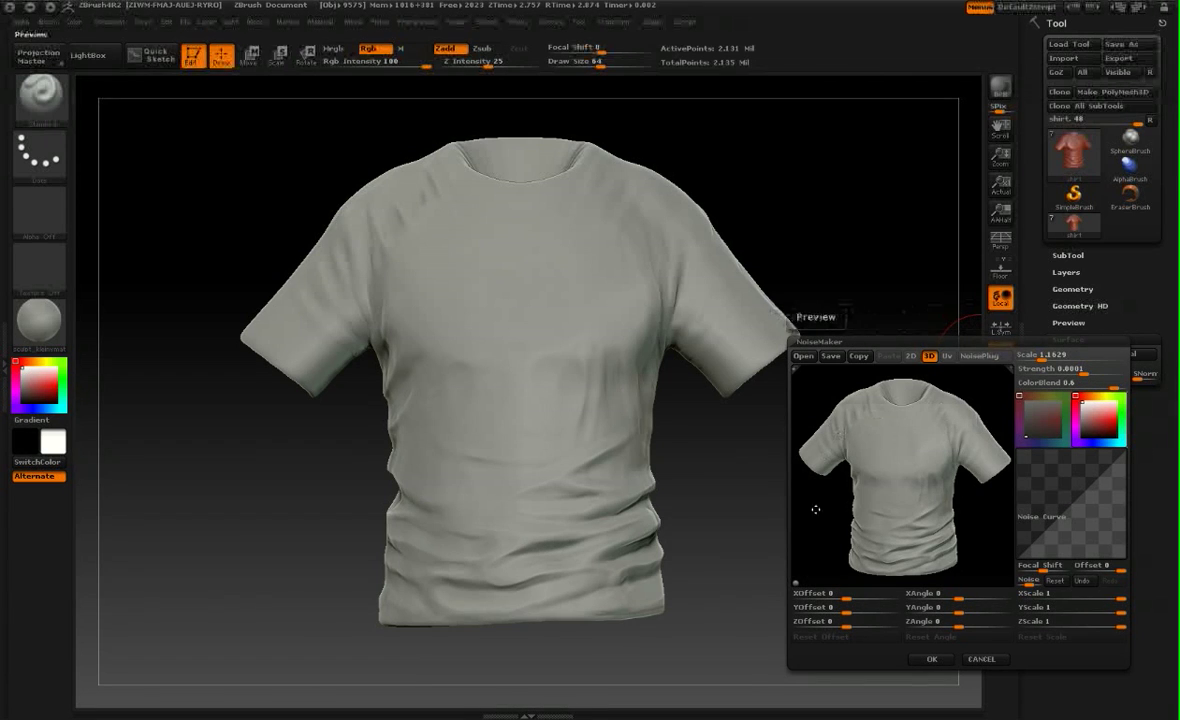
Load fabric.jpg from the Desktop as the image for the surface noise.
click(796, 583)
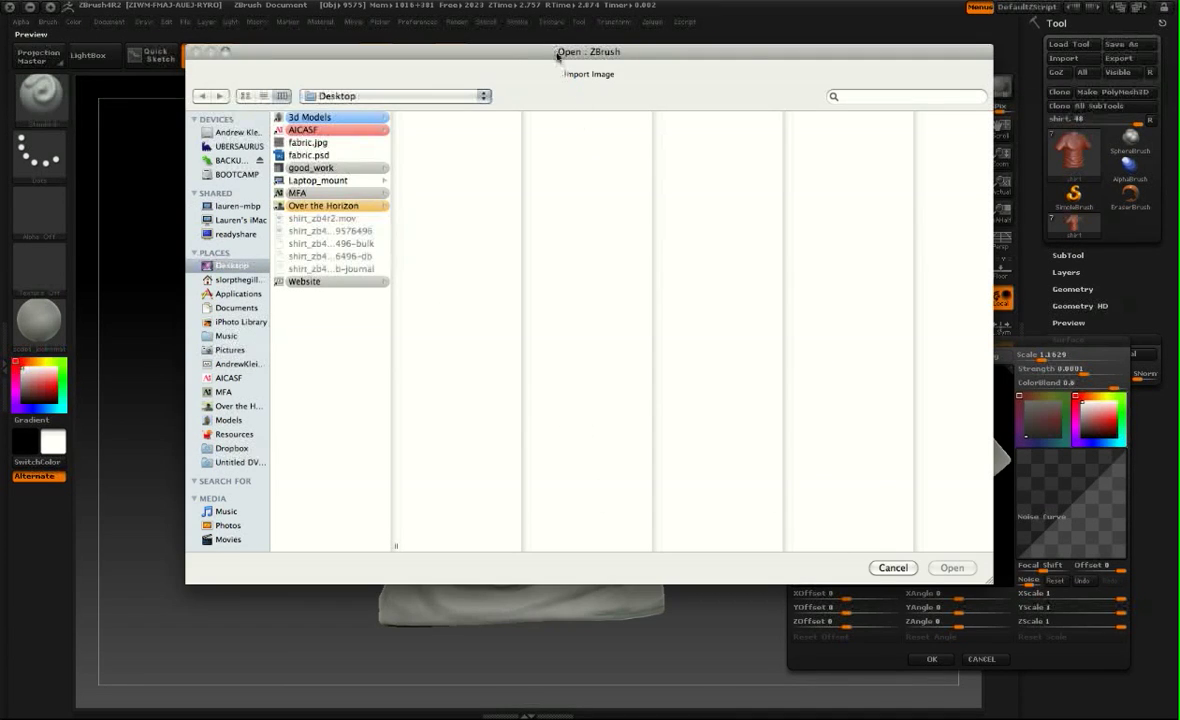
drag(557, 56, 542, 63)
click(306, 150)
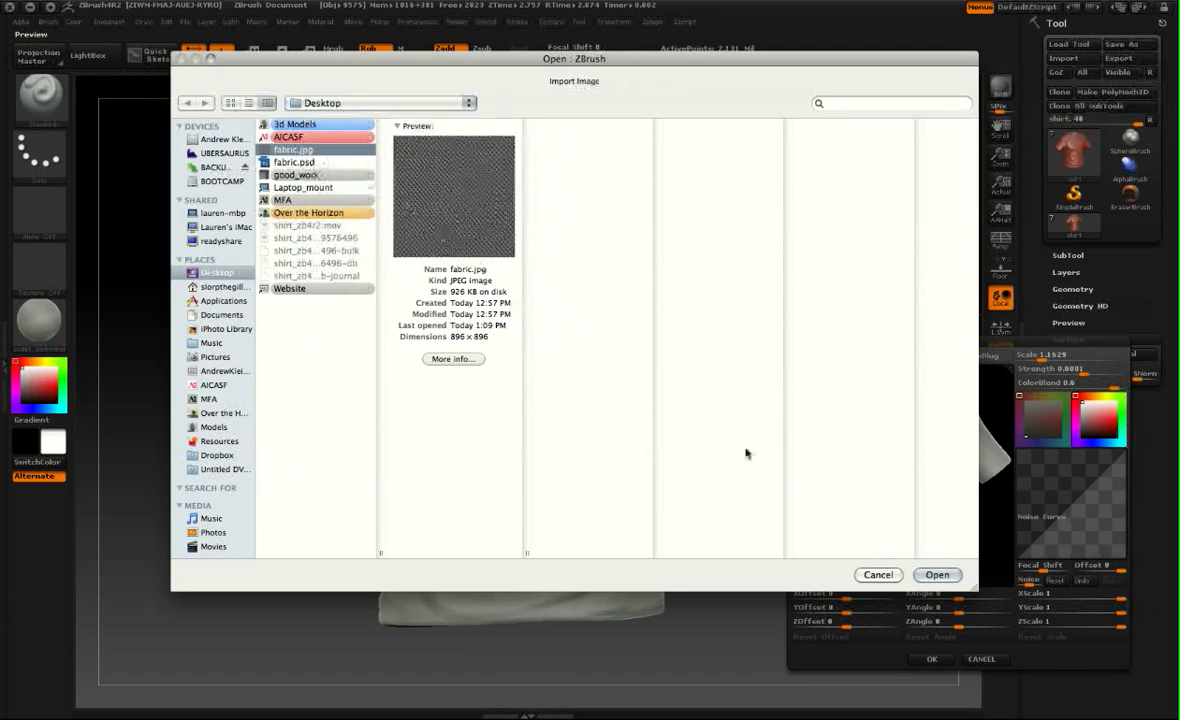
click(938, 574)
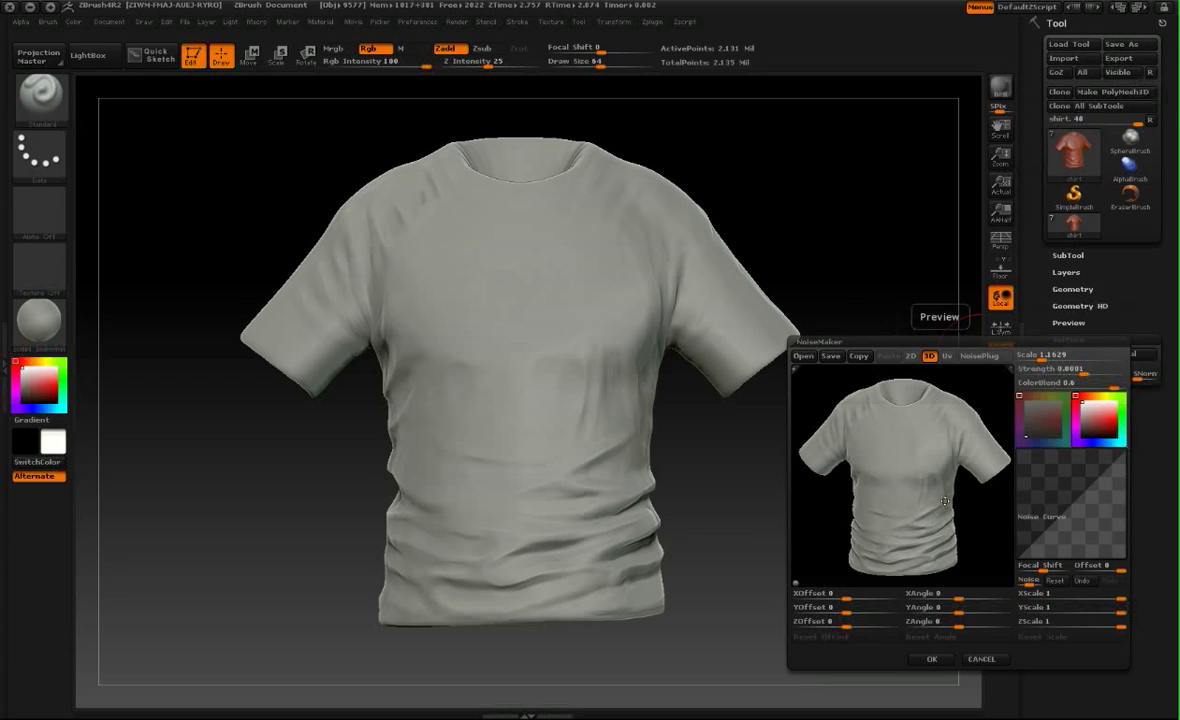
Set the noise scale to about 3.56 and the strength to 0.0255, and check the pattern on the preview's side.
drag(952, 497, 967, 477)
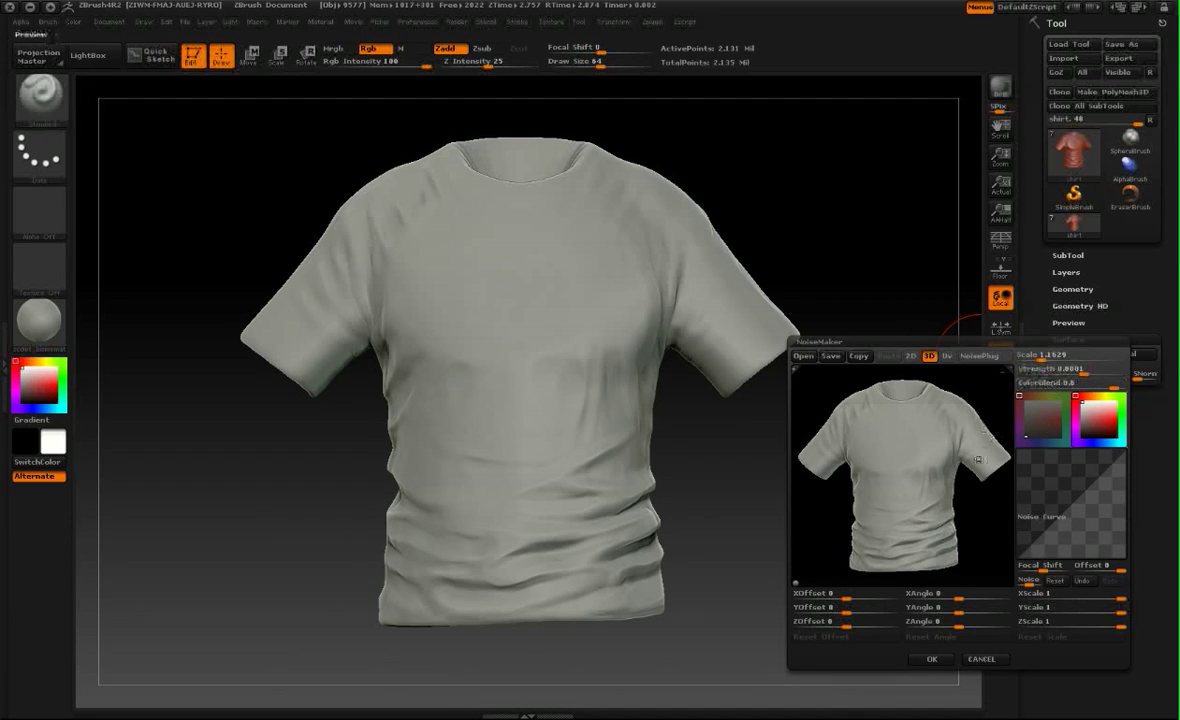
click(1040, 356)
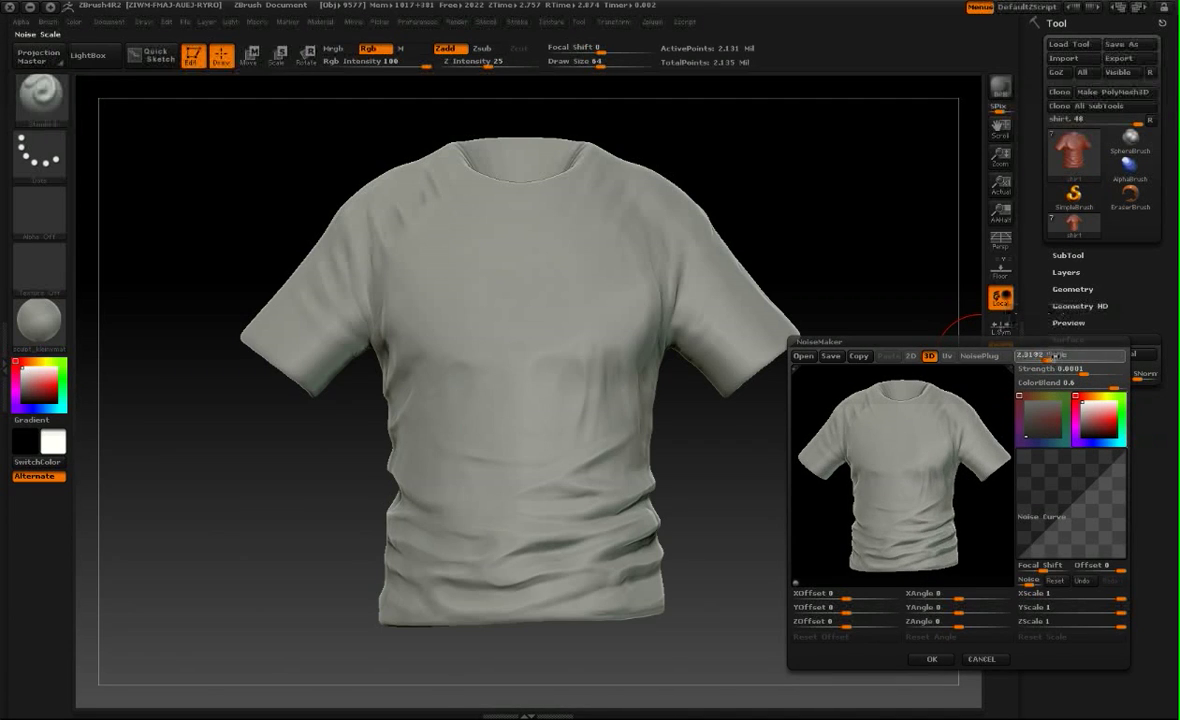
drag(1084, 370, 1104, 368)
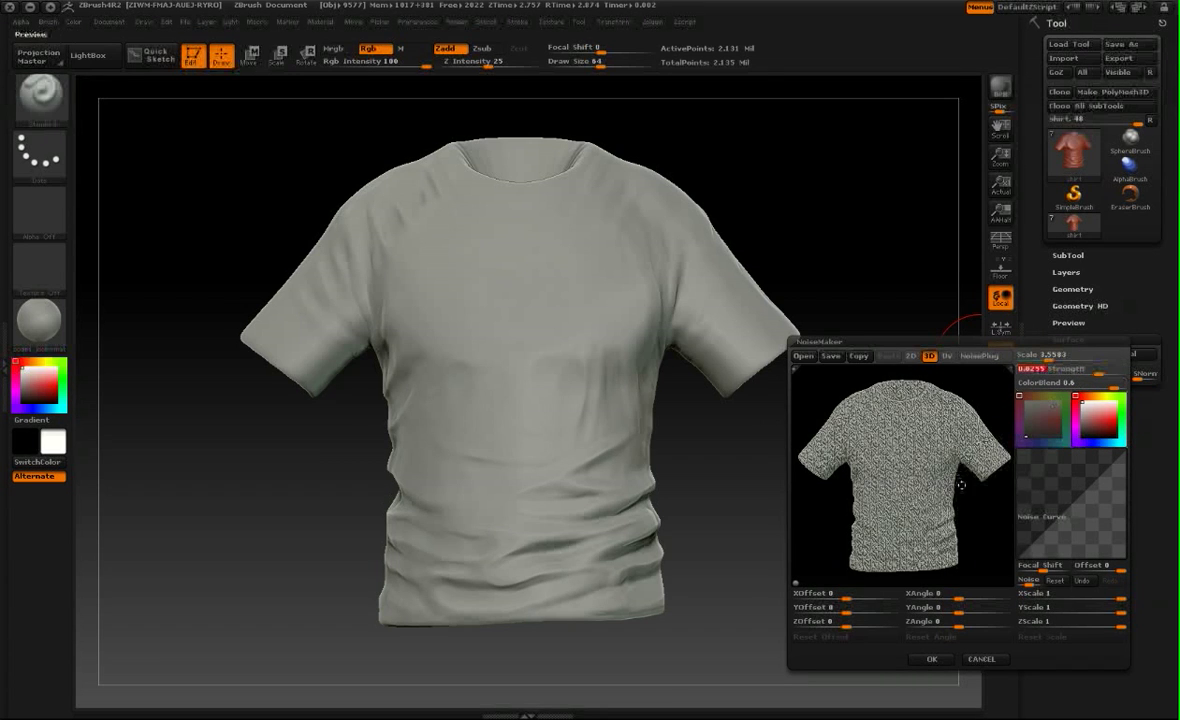
drag(905, 485, 881, 437)
drag(976, 432, 922, 438)
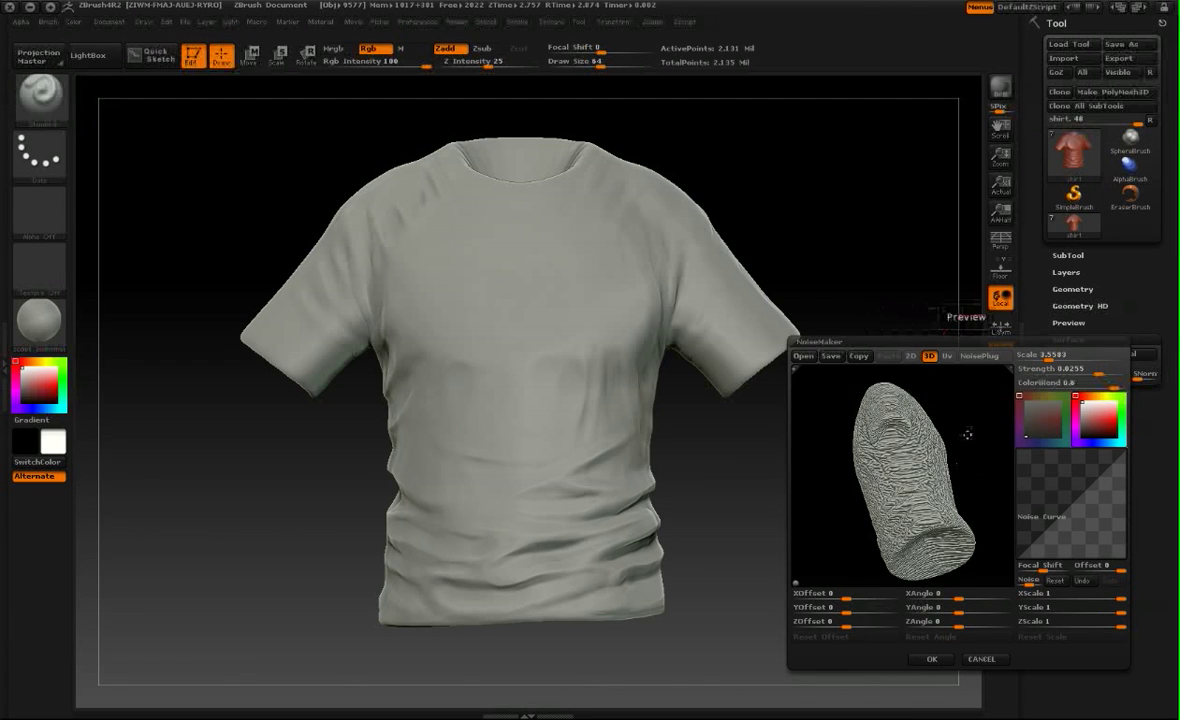
drag(967, 434, 980, 443)
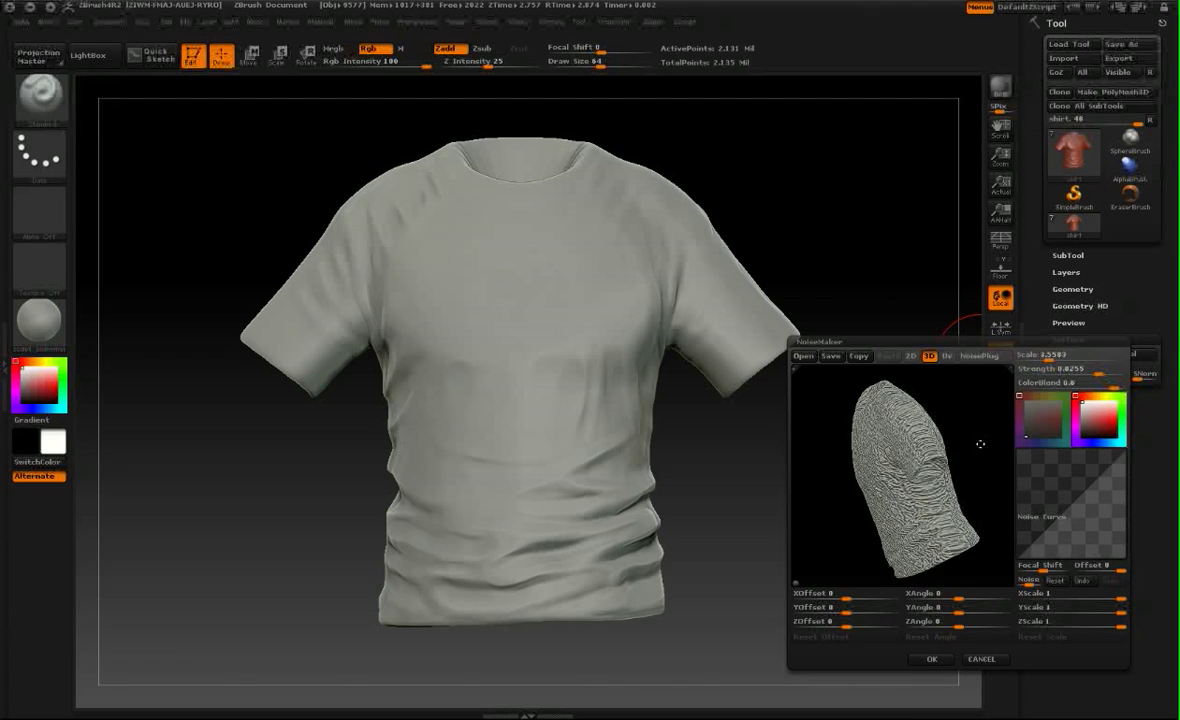
Accept the noise settings for the shirt and inspect the pattern along its side and sleeve.
click(935, 659)
mouse_move(838, 482)
mouse_down()
mouse_move(768, 492)
mouse_move(777, 477)
mouse_move(580, 503)
mouse_up()
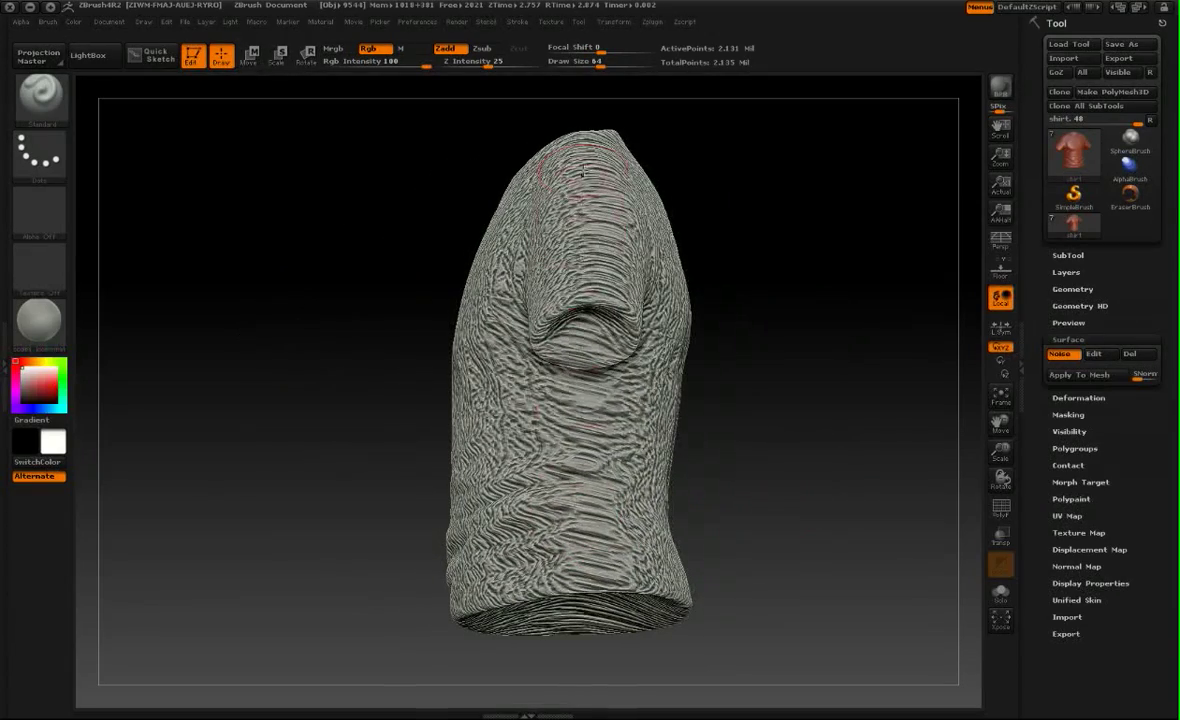
drag(688, 511, 788, 474)
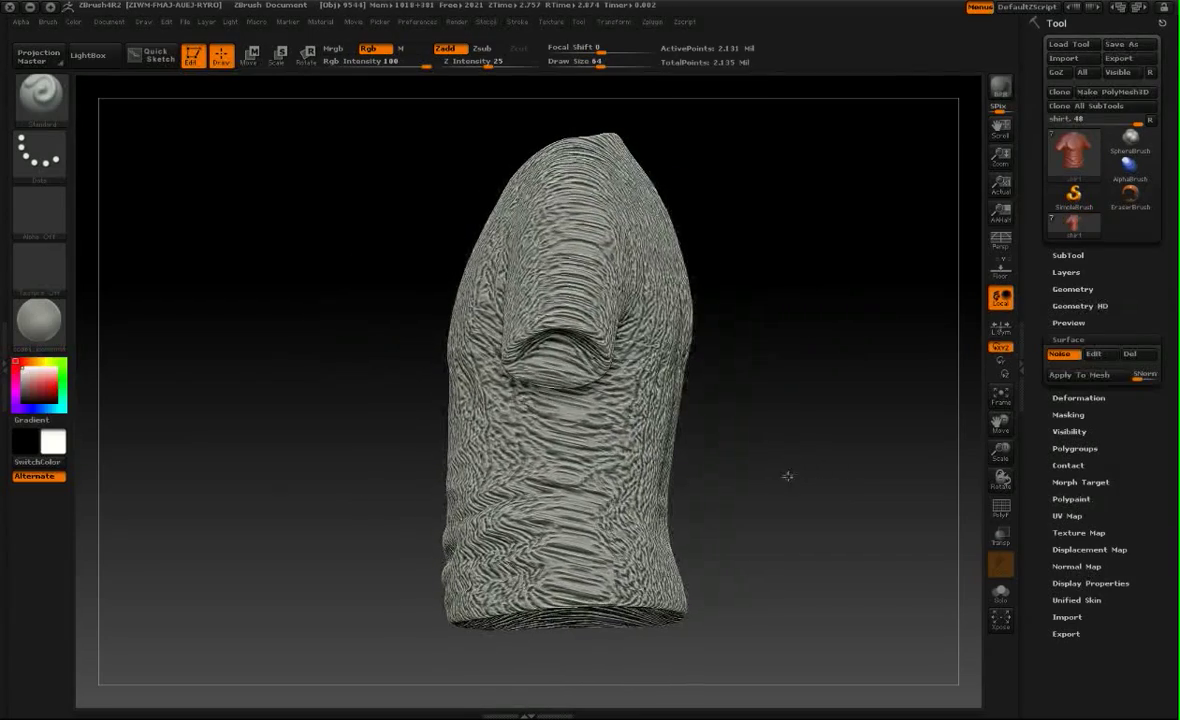
Switch the surface noise to UV mapping, set the scale to about 0.3523 and the strength to 0.0482, and check the preview from the front.
click(1094, 356)
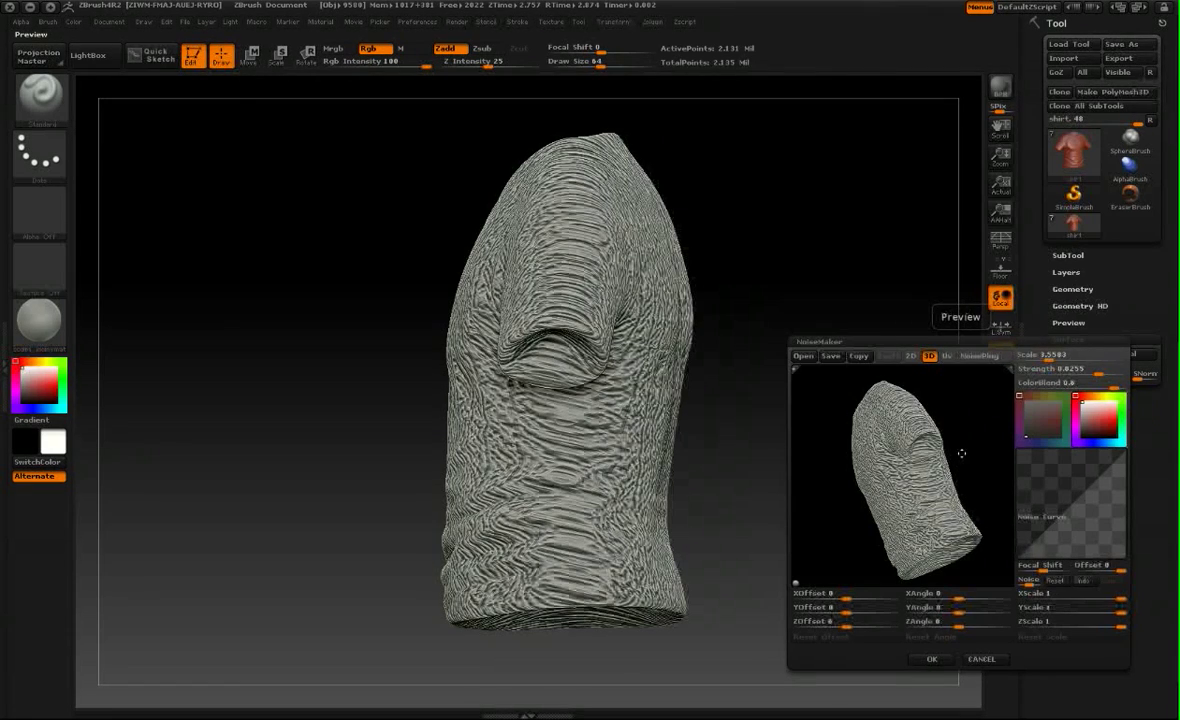
click(948, 357)
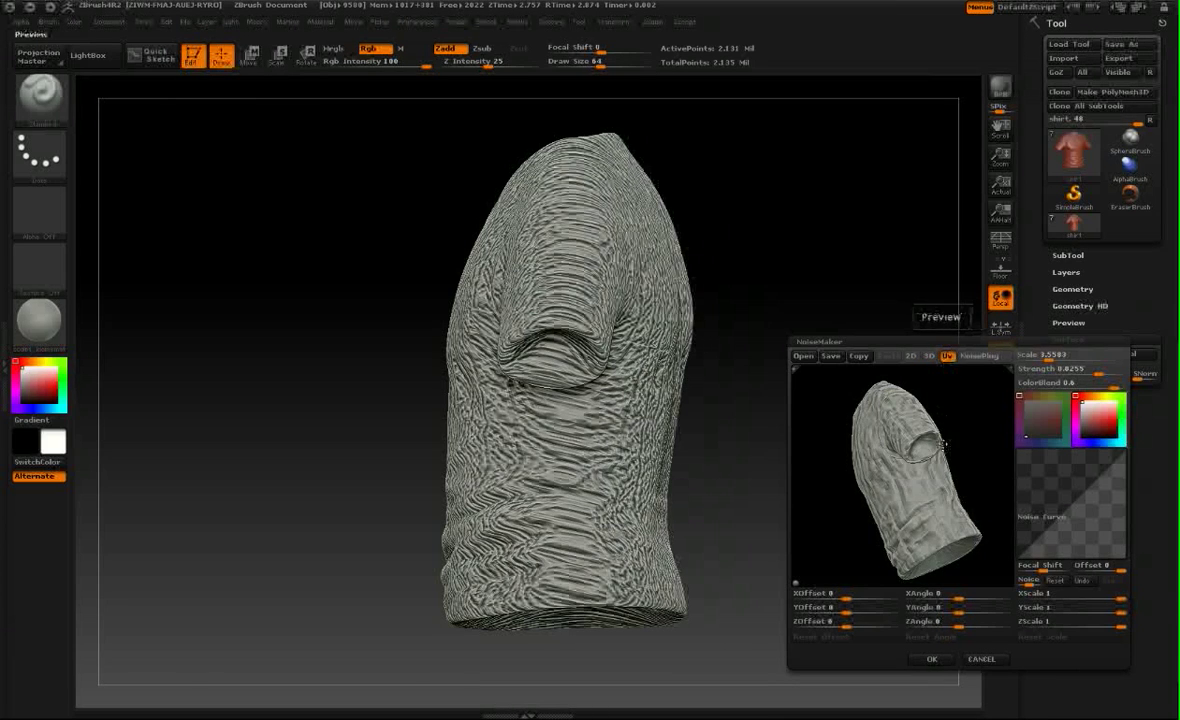
drag(916, 450, 990, 425)
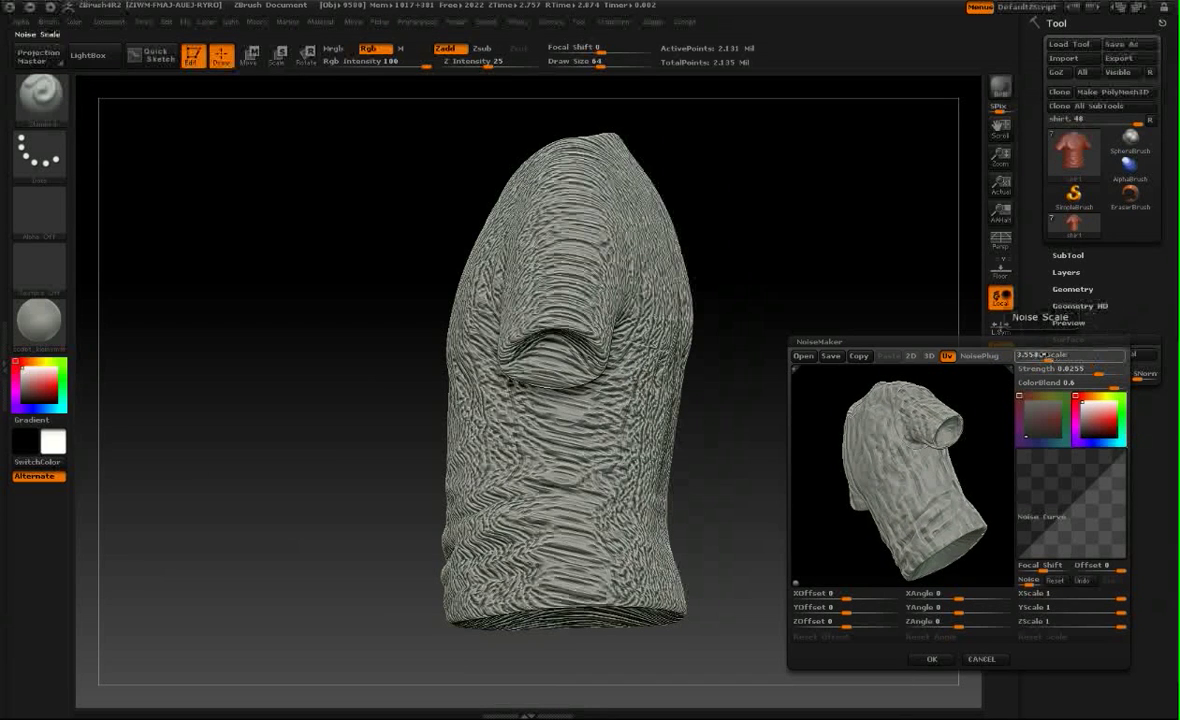
drag(1048, 355, 1043, 355)
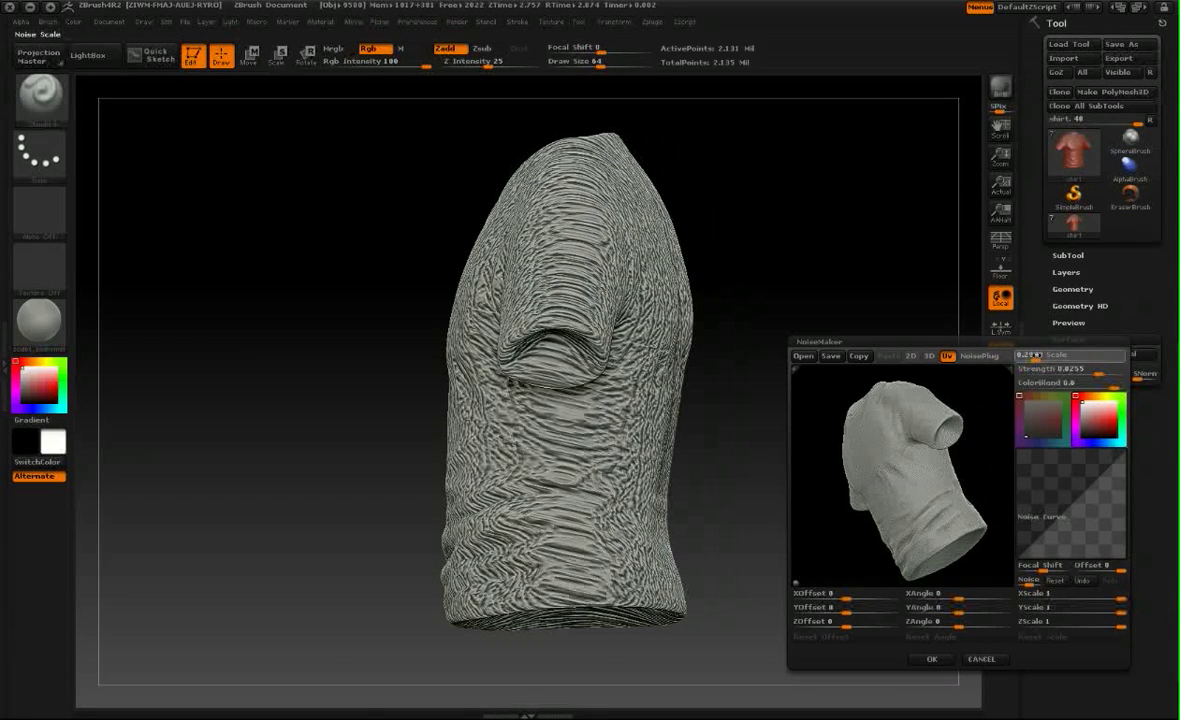
drag(1098, 371, 1102, 371)
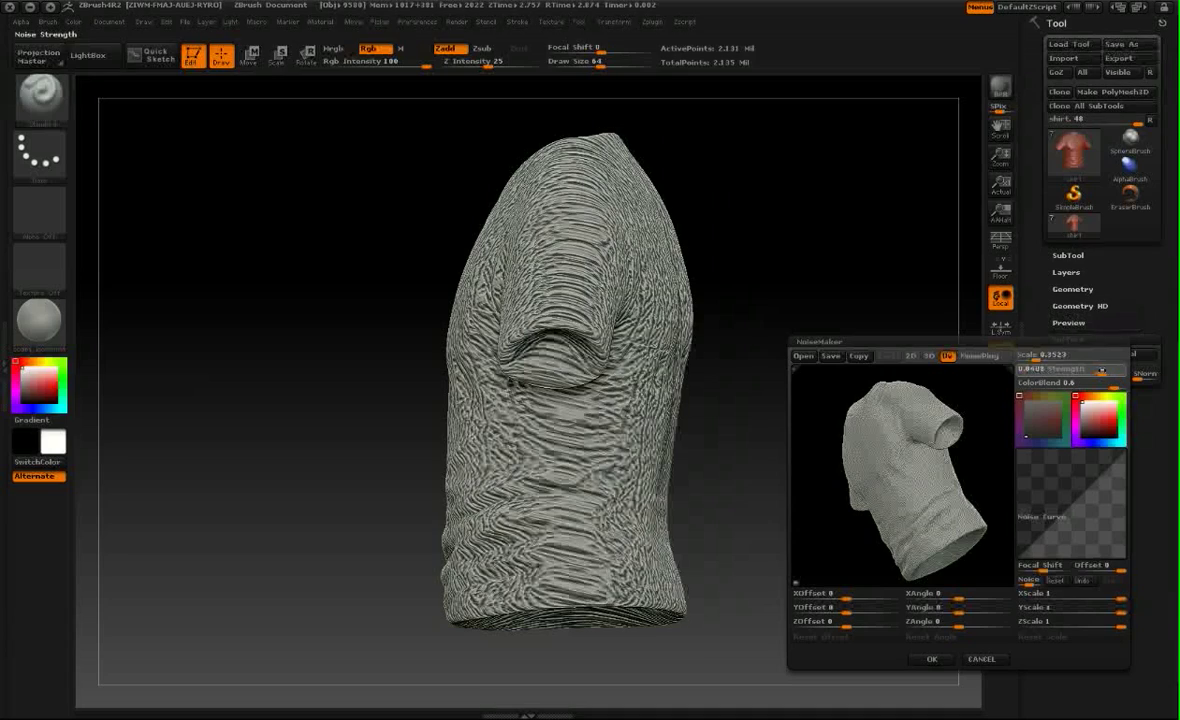
drag(972, 383, 979, 476)
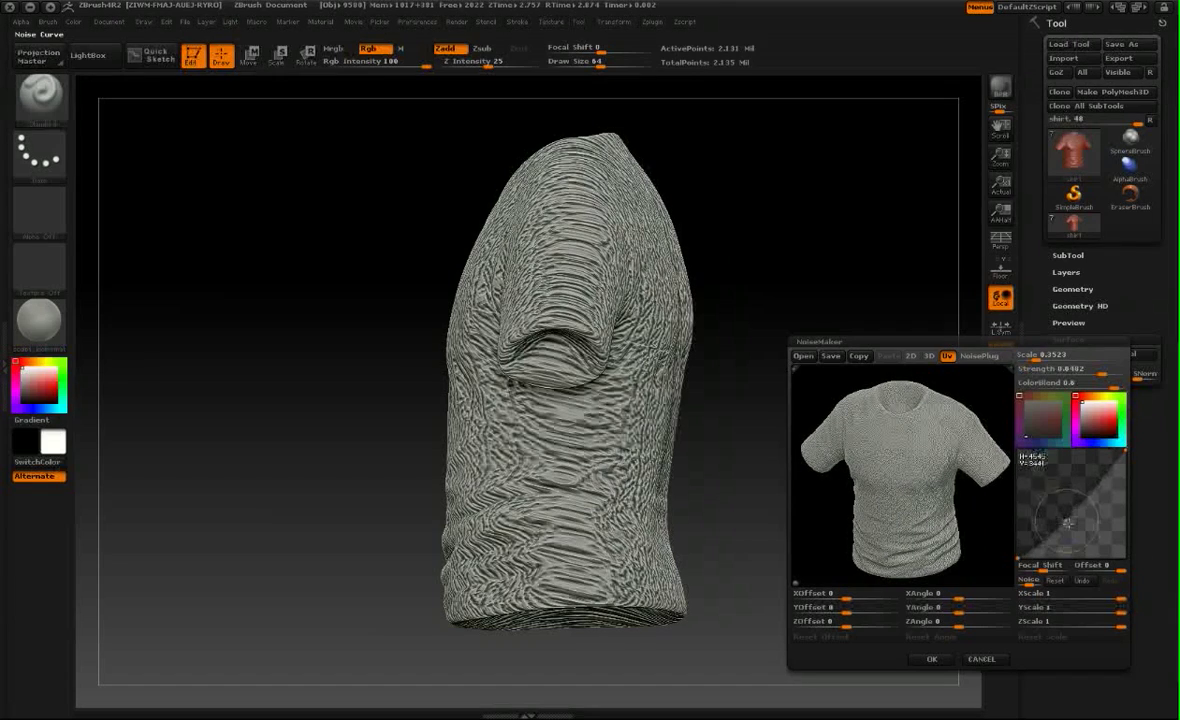
Add a point to the noise curve to bend it slightly upward, accept the noise settings, and view the shirt from the front.
mouse_move(1069, 522)
mouse_down()
mouse_move(1082, 535)
mouse_move(1049, 489)
mouse_move(1049, 515)
mouse_up()
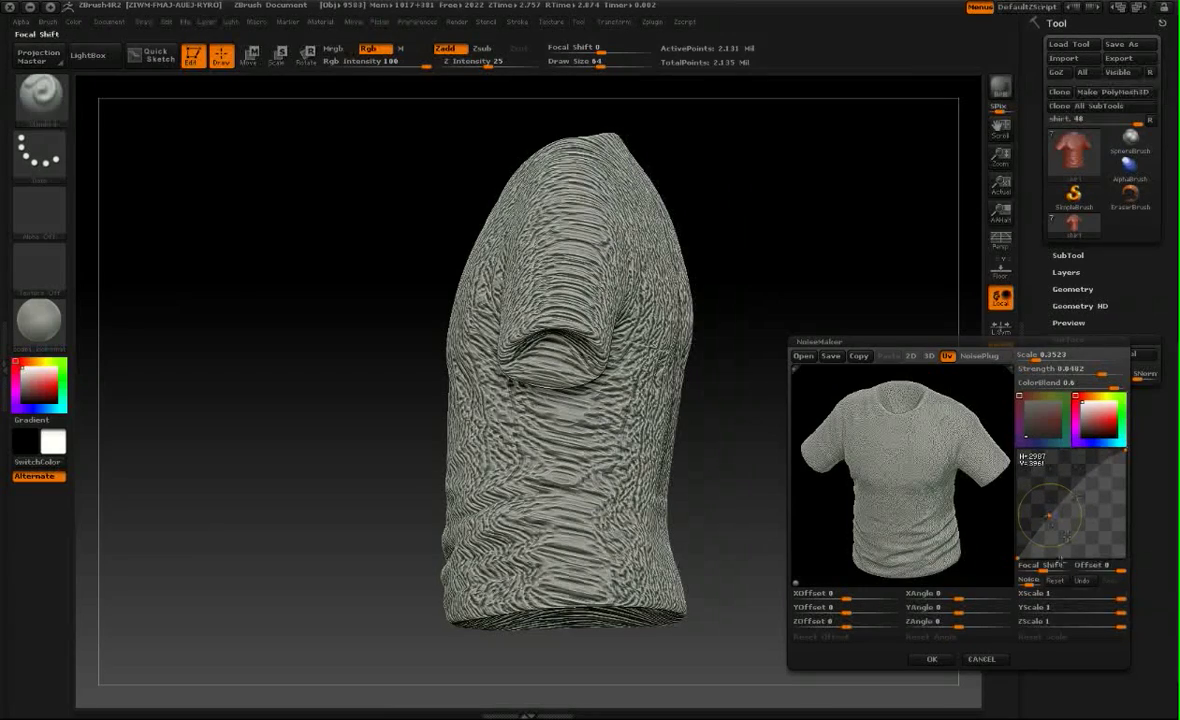
click(945, 660)
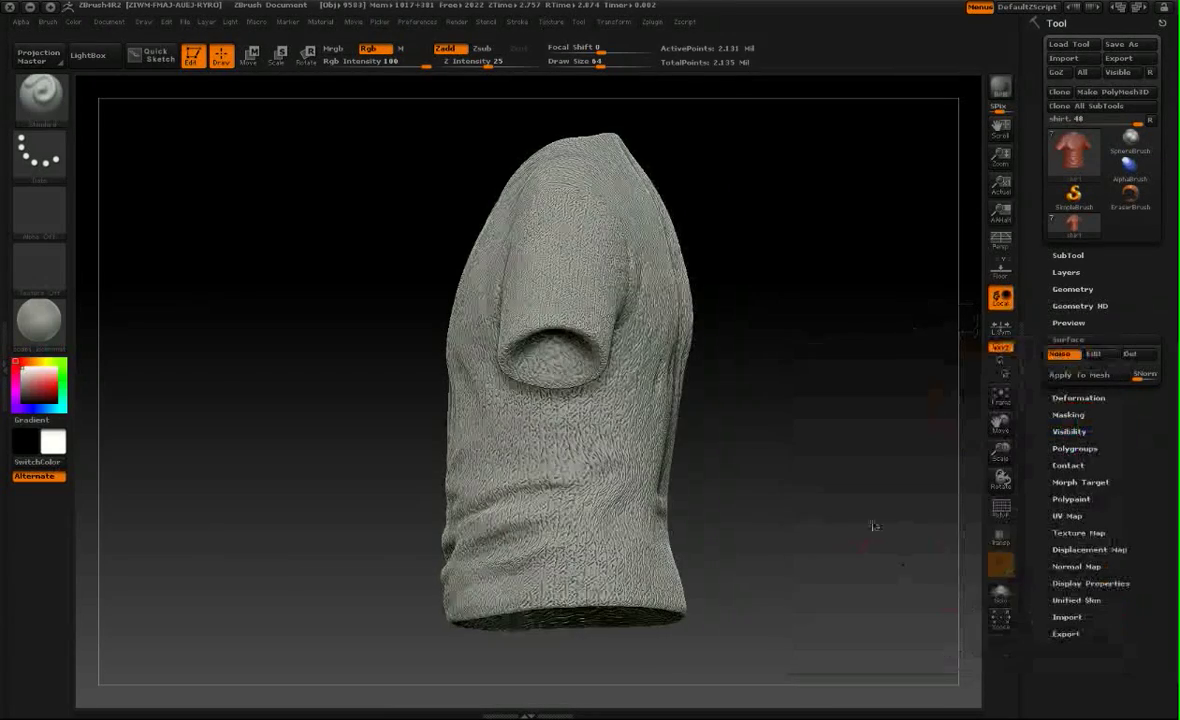
drag(891, 508, 833, 505)
drag(834, 564, 736, 461)
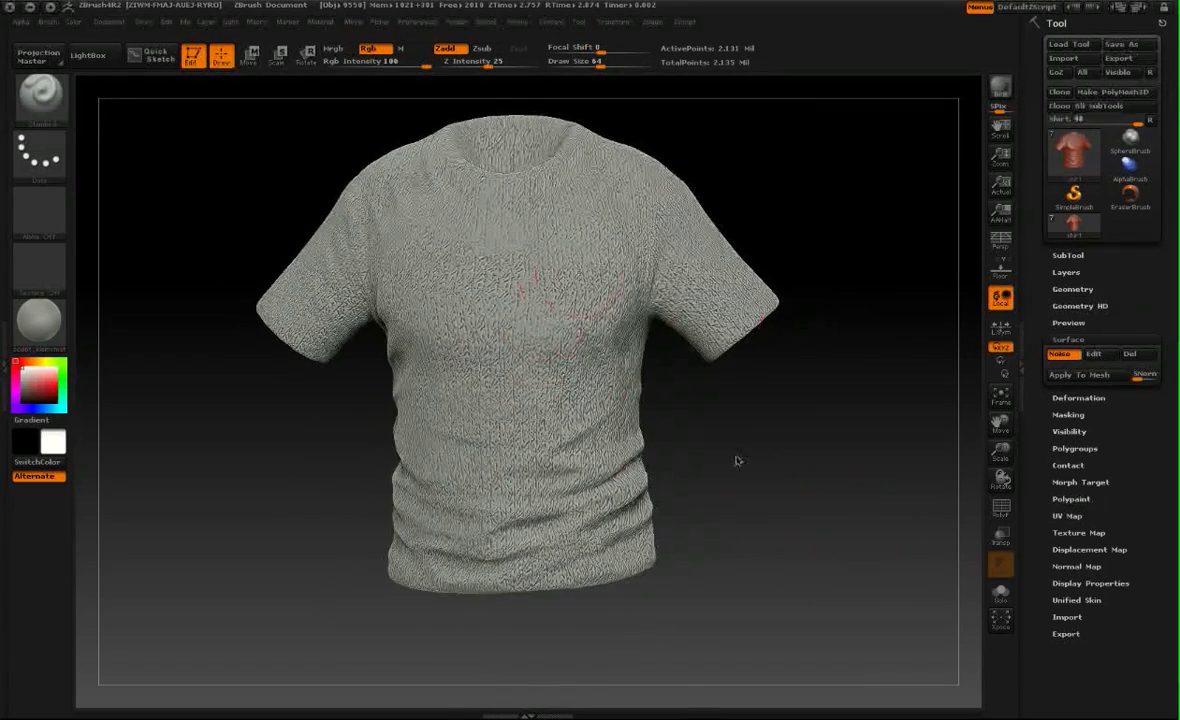
Reset the noise curve to a straight line and set the second noise colour to blue.
click(1093, 353)
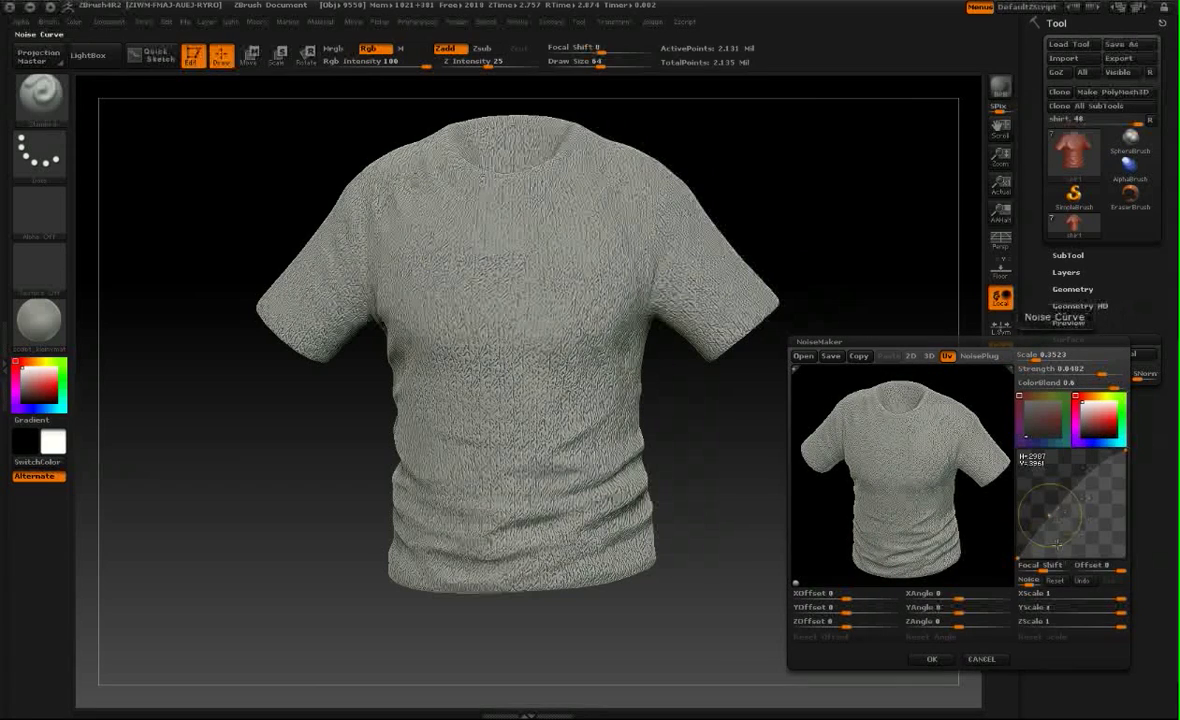
click(1058, 582)
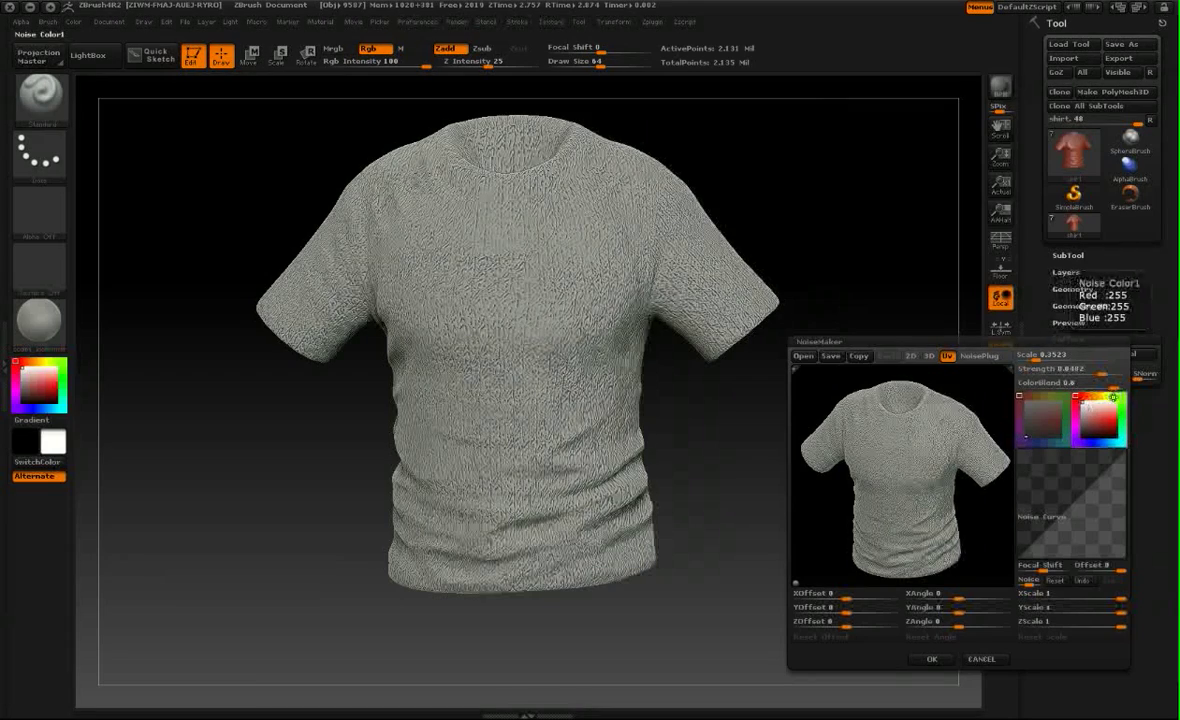
click(1100, 442)
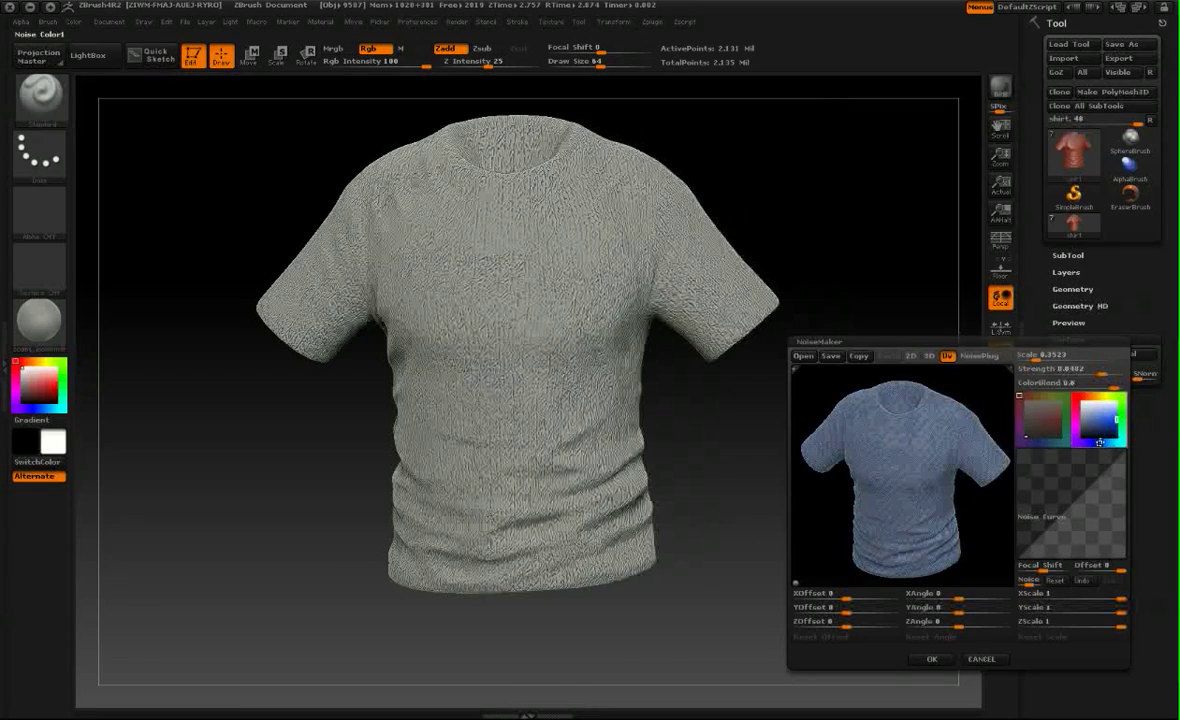
drag(1100, 442, 1099, 428)
Raise the noise colour blend to 0.95, accept the noise settings, and inspect the coloured fabric up close.
click(1122, 386)
mouse_move(1117, 386)
mouse_down()
mouse_move(1072, 391)
mouse_move(1121, 390)
mouse_up()
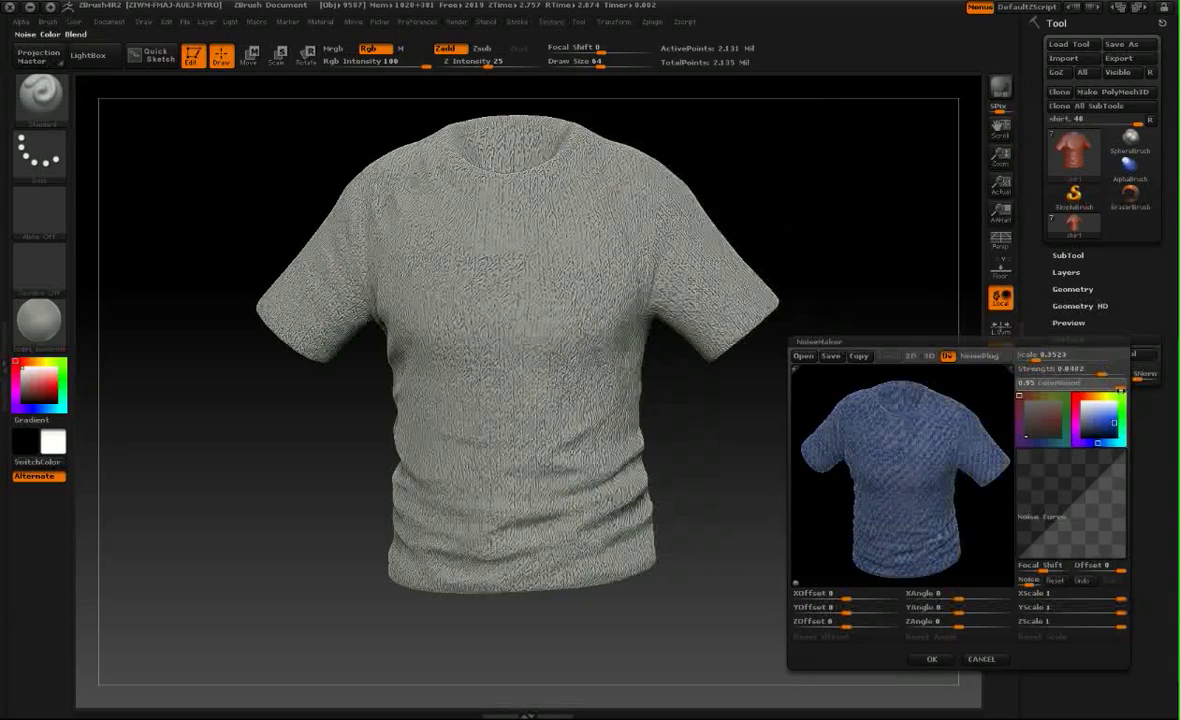
click(933, 660)
drag(888, 480, 800, 476)
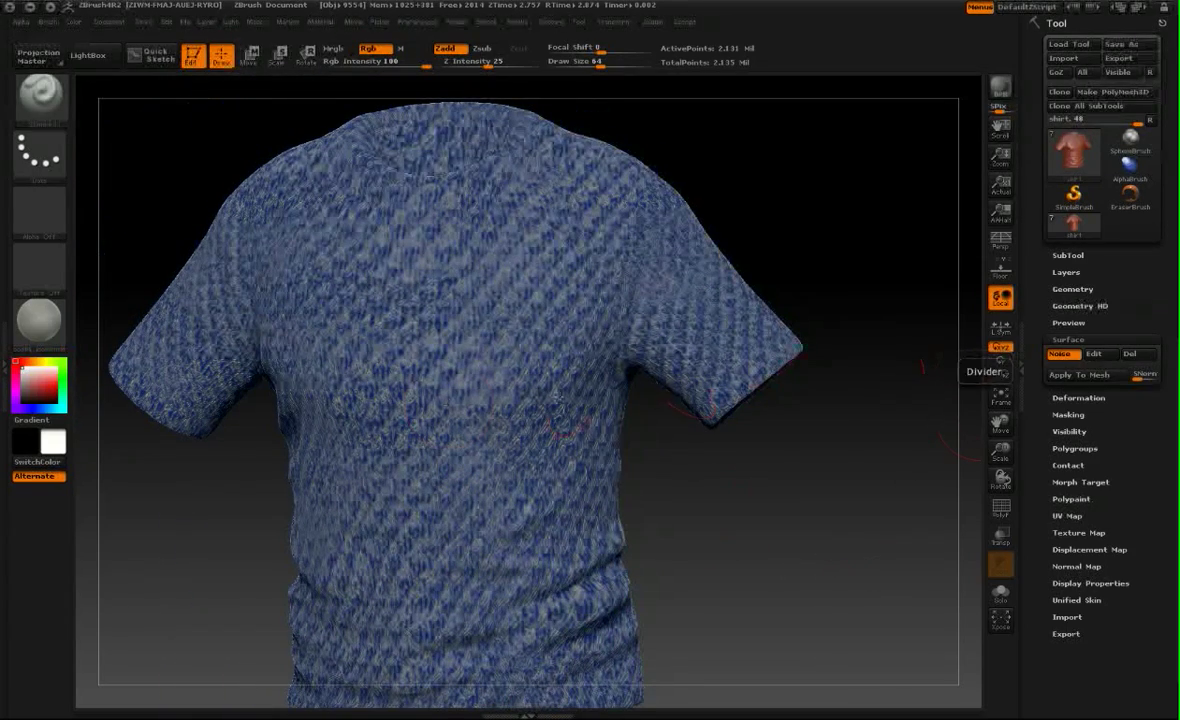
Choose a medium blue as the current colour and fill the whole shirt with it.
drag(36, 406, 35, 399)
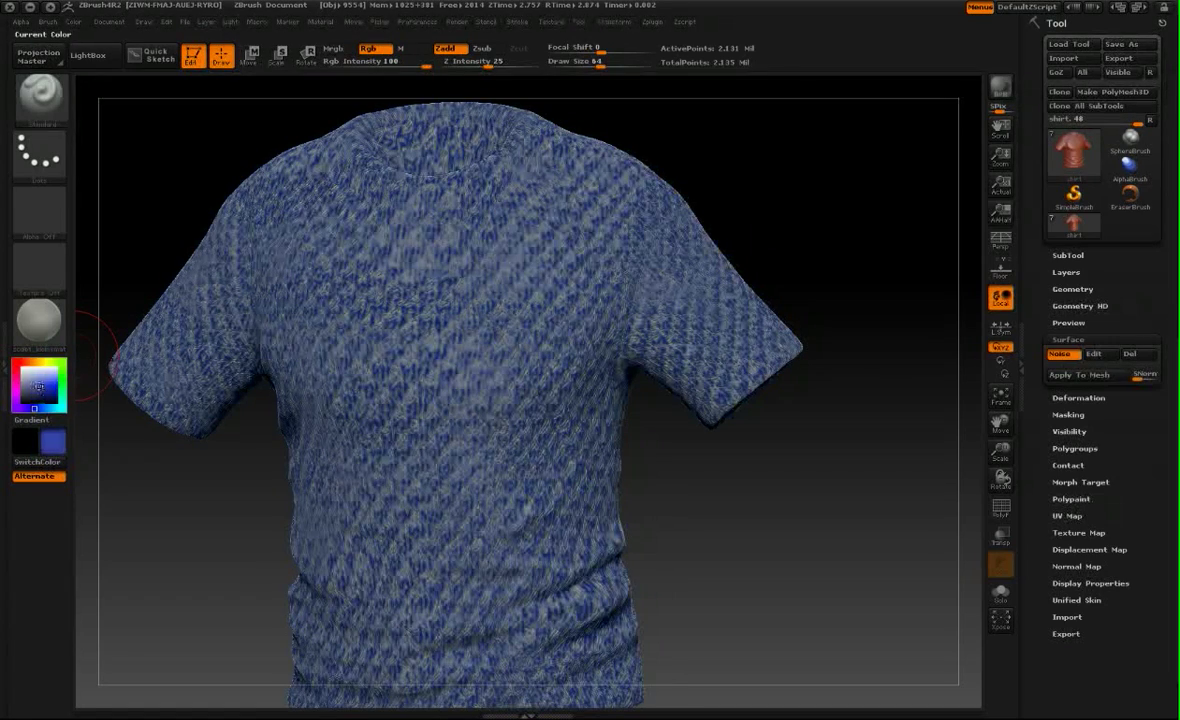
click(75, 23)
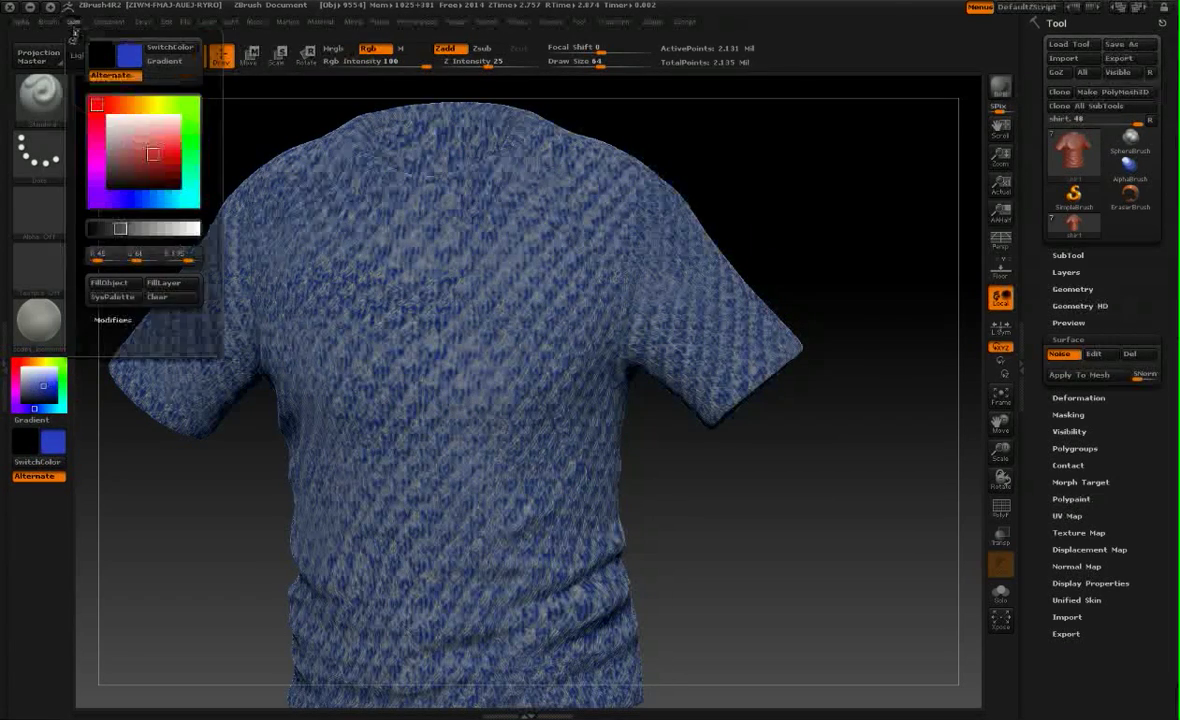
click(127, 288)
Set the first noise colour to a muted red and try different colour blend amounts, ending at 0.95.
click(1059, 354)
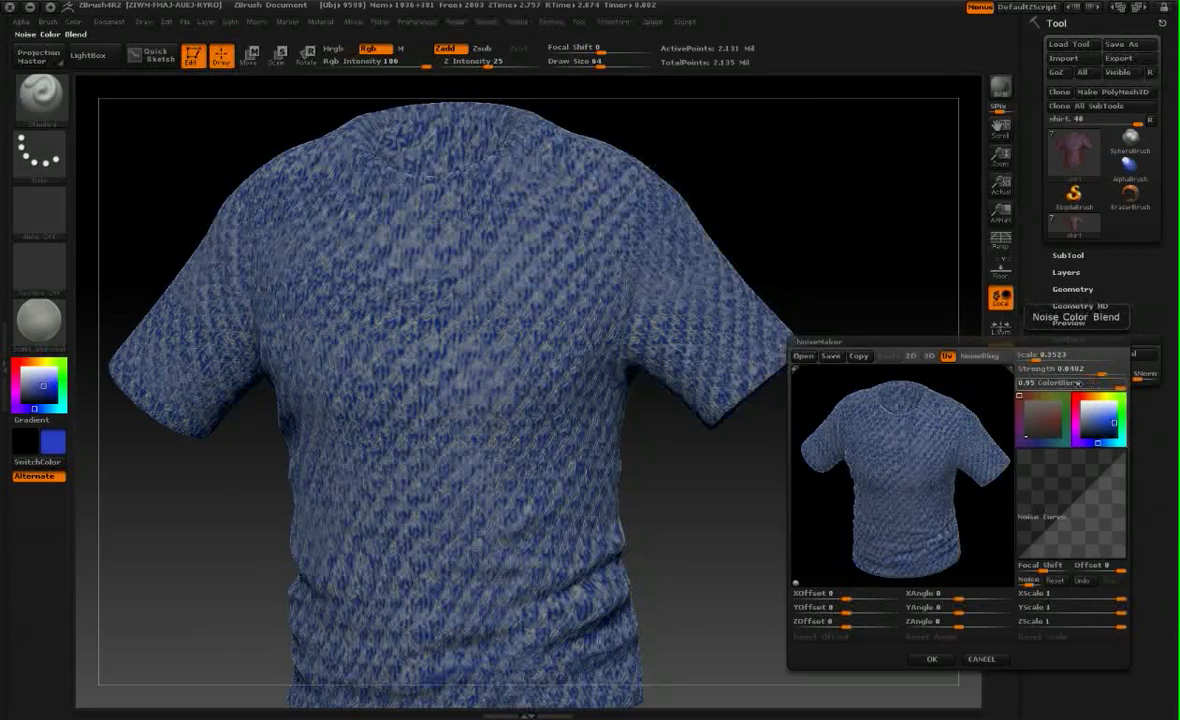
drag(1077, 383, 1048, 384)
click(1048, 384)
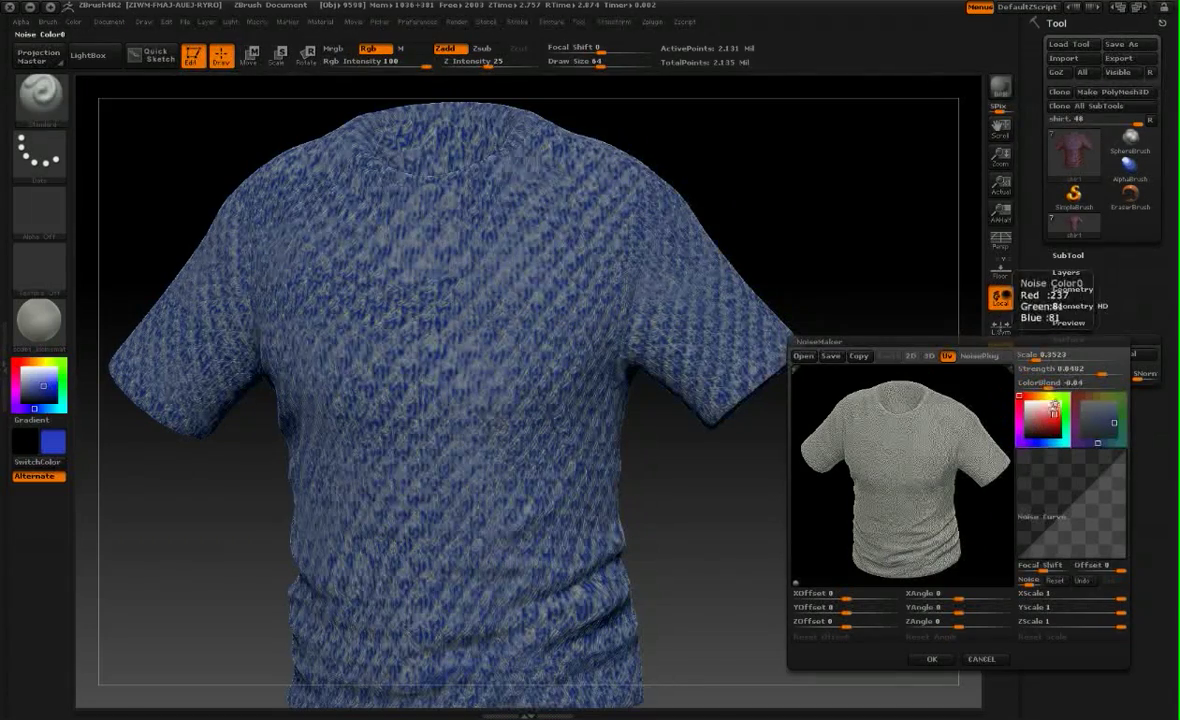
mouse_move(1052, 386)
mouse_down()
mouse_move(1076, 385)
mouse_move(1046, 387)
mouse_move(1056, 426)
mouse_move(1099, 384)
mouse_up()
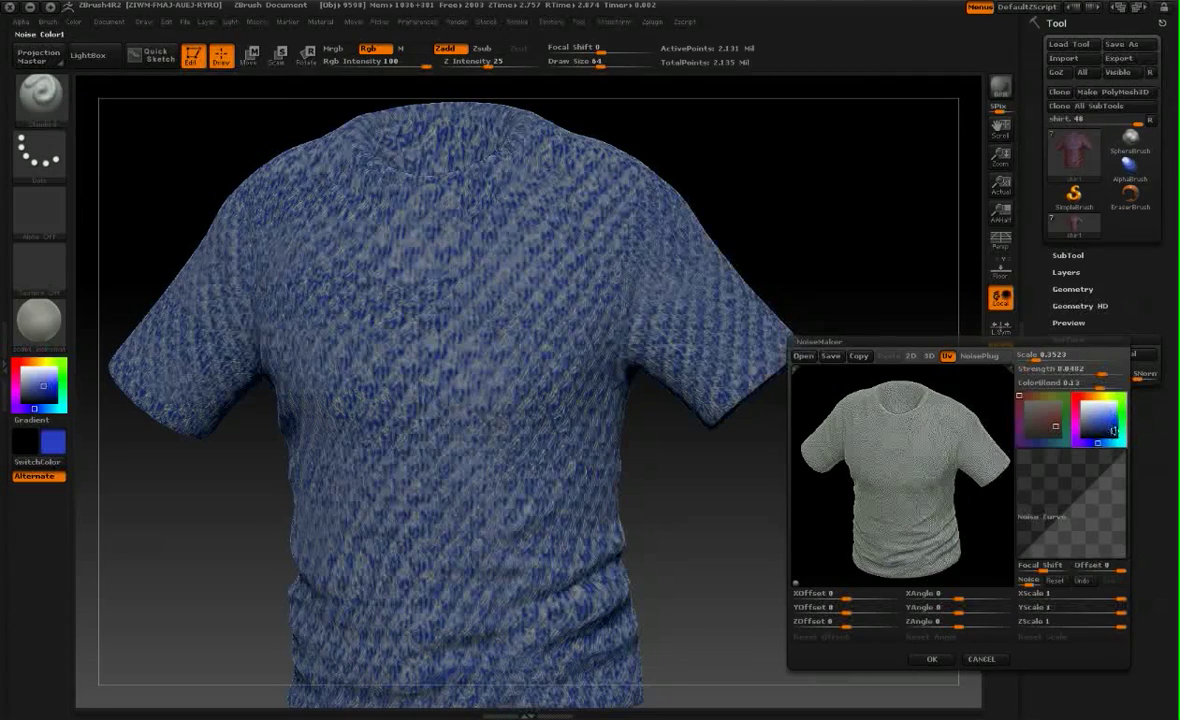
drag(1100, 383, 1120, 383)
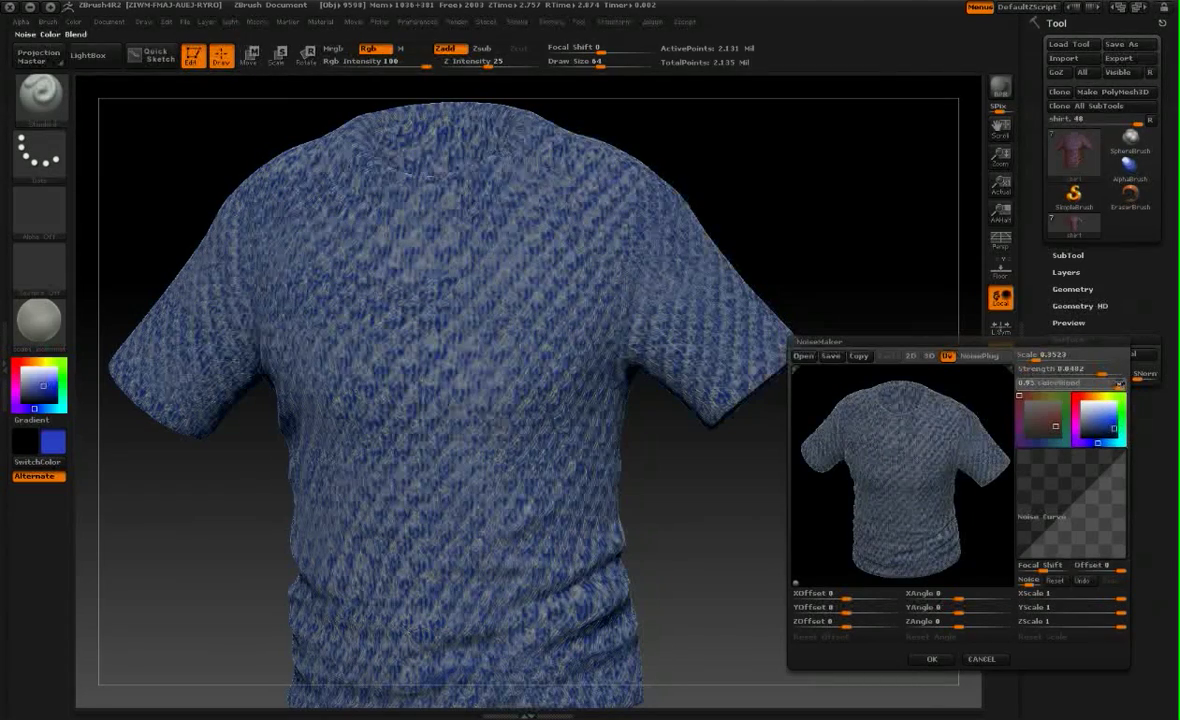
Bend the noise curve strongly upward in its lower half, accept the noise settings, and view the whole shirt.
mouse_move(1048, 496)
mouse_down()
mouse_move(1085, 525)
mouse_move(1051, 491)
mouse_up()
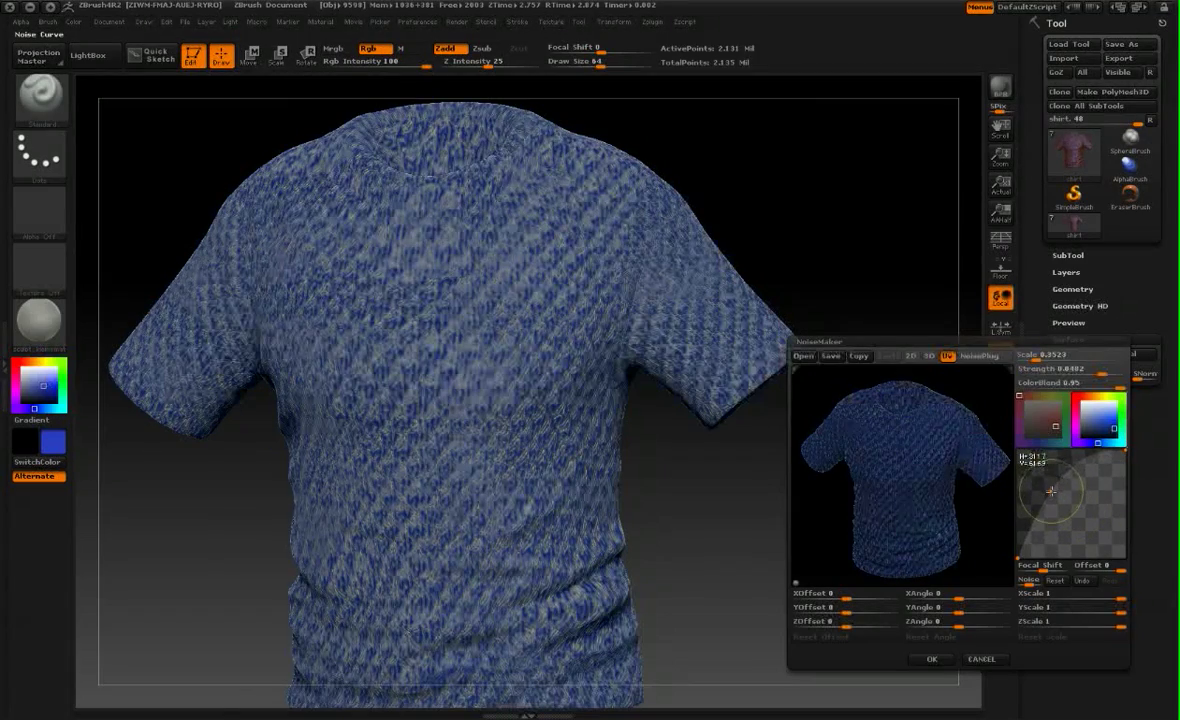
click(931, 659)
mouse_move(817, 520)
mouse_down()
mouse_move(856, 540)
mouse_move(816, 540)
mouse_move(830, 535)
mouse_up()
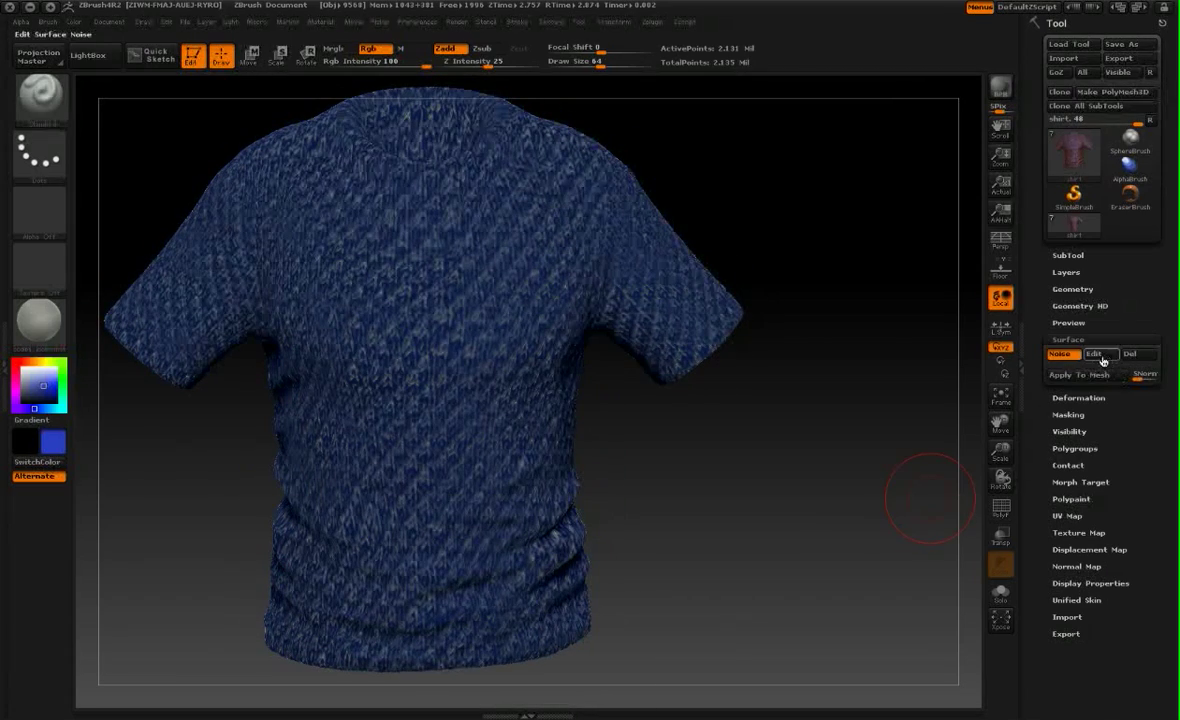
Set the noise colour blend to 0, accept the noise settings, and reframe the shirt.
click(1093, 354)
click(1074, 383)
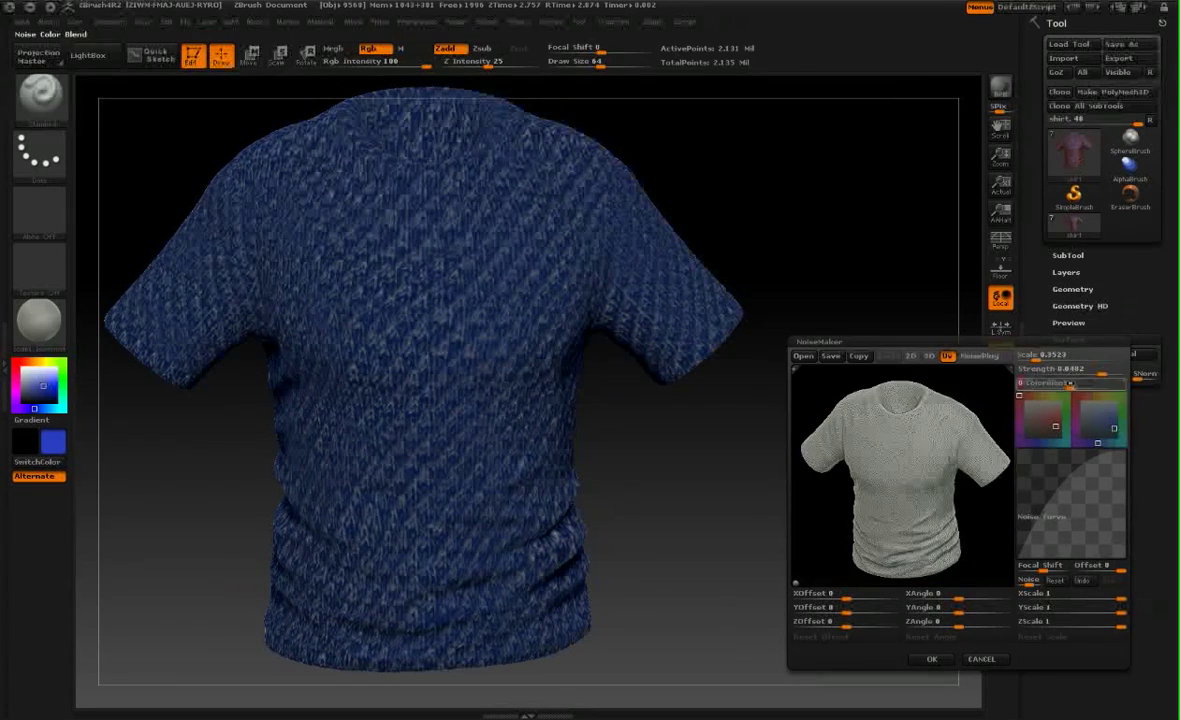
click(940, 660)
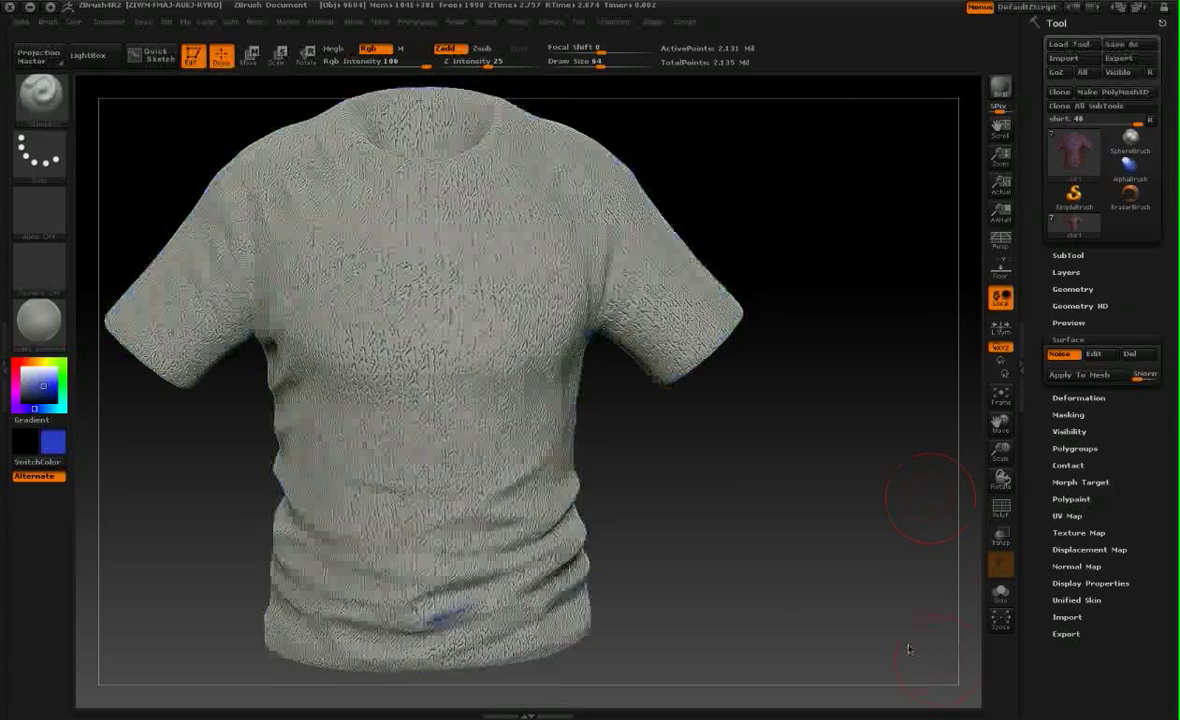
alt+drag(806, 580, 833, 590)
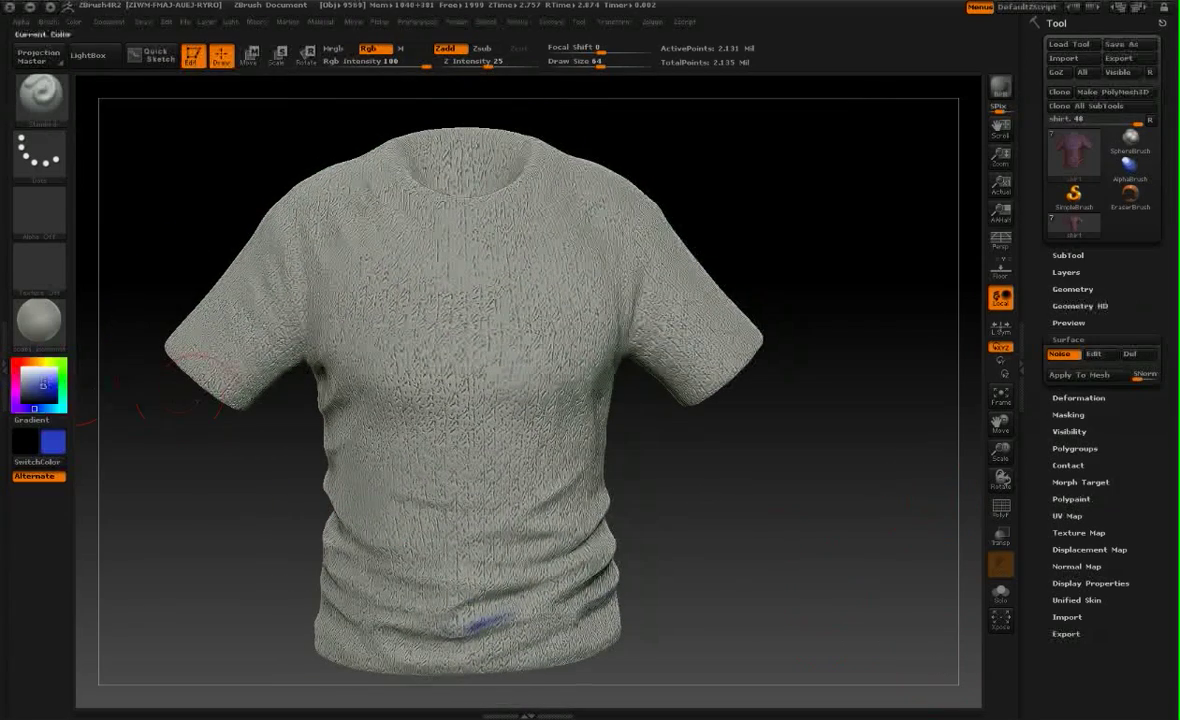
Choose a dark grey as the current colour, fill the shirt with it, and view the result up close.
click(22, 400)
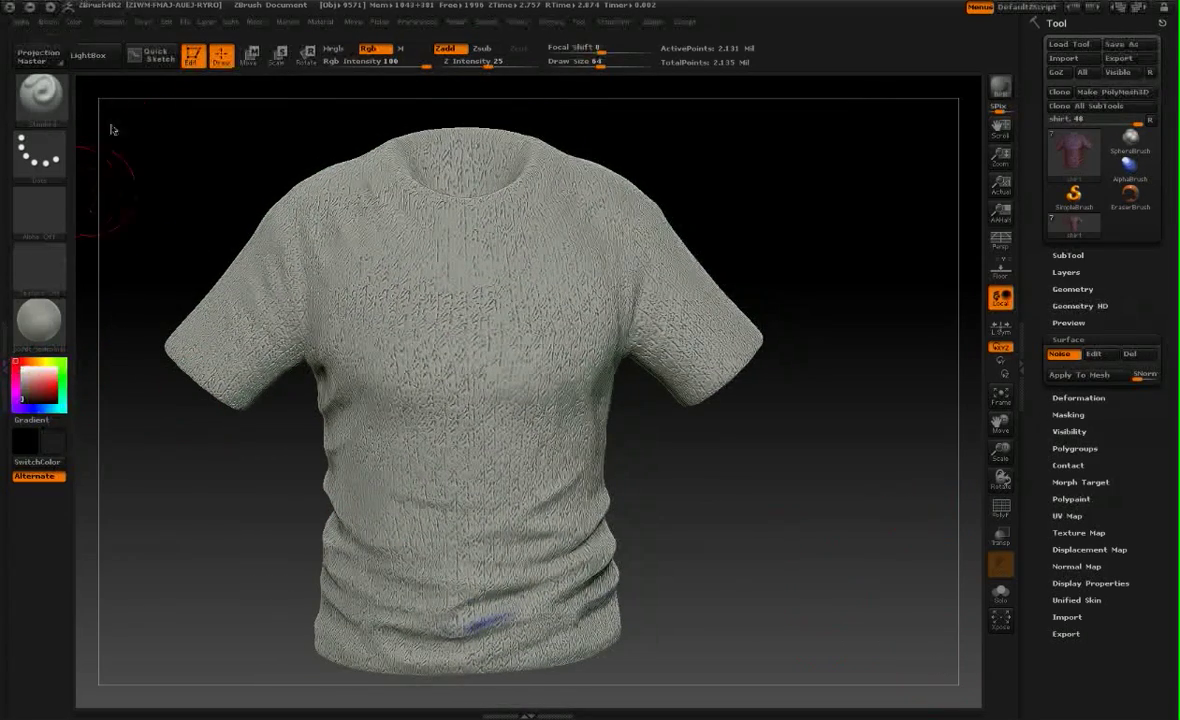
click(74, 22)
click(119, 287)
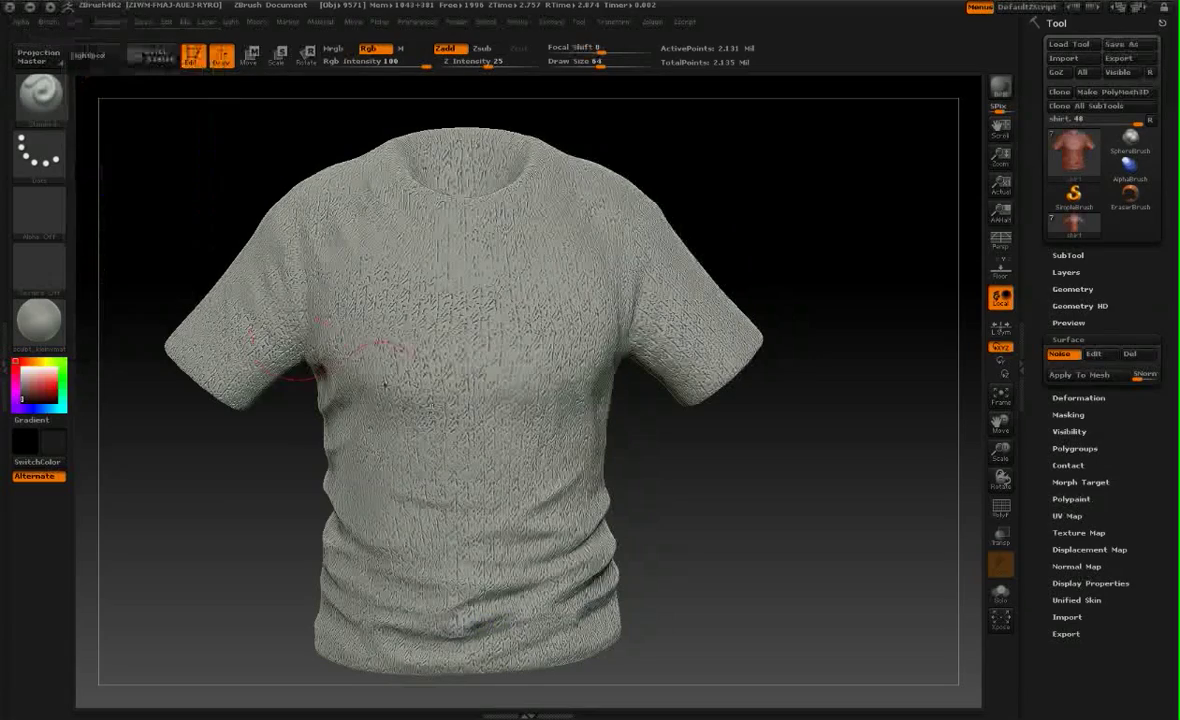
mouse_move(702, 500)
alt+mouse_down()
mouse_move(743, 527)
mouse_move(754, 506)
mouse_move(732, 516)
mouse_move(828, 542)
mouse_move(817, 500)
mouse_move(817, 537)
mouse_move(806, 526)
mouse_move(861, 469)
alt+mouse_up()
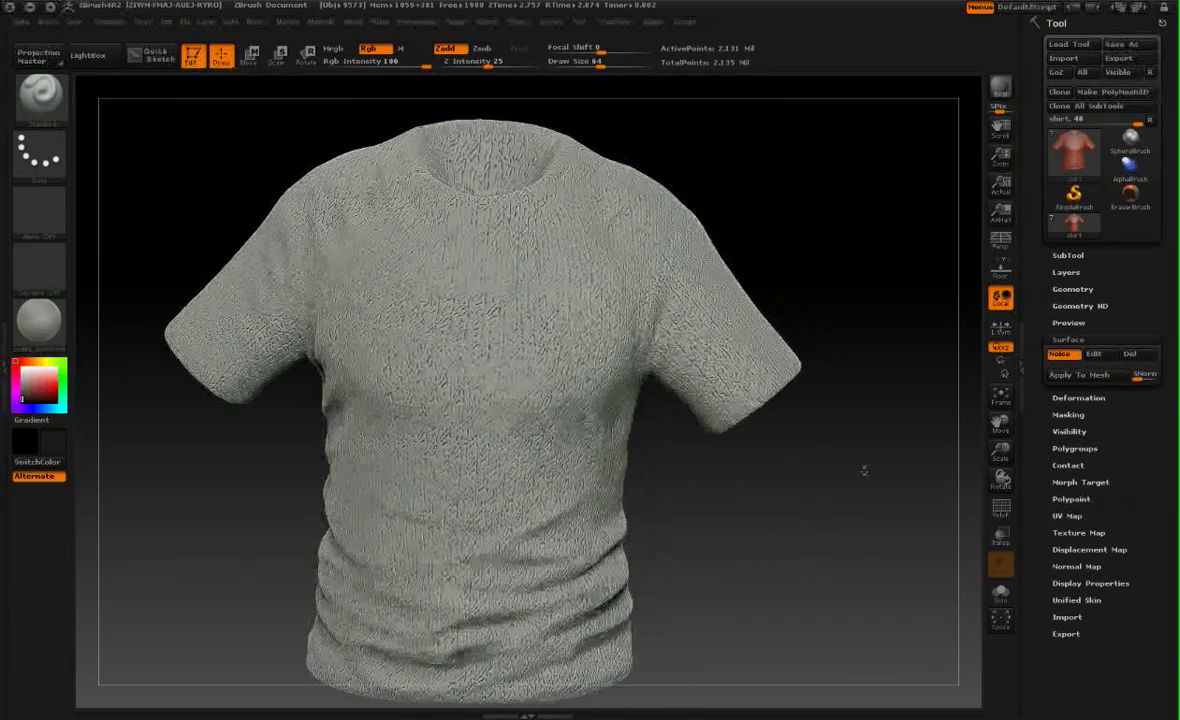
Reset the noise curve to a straight line, accept the noise settings, and view the shirt at an angle.
click(1060, 355)
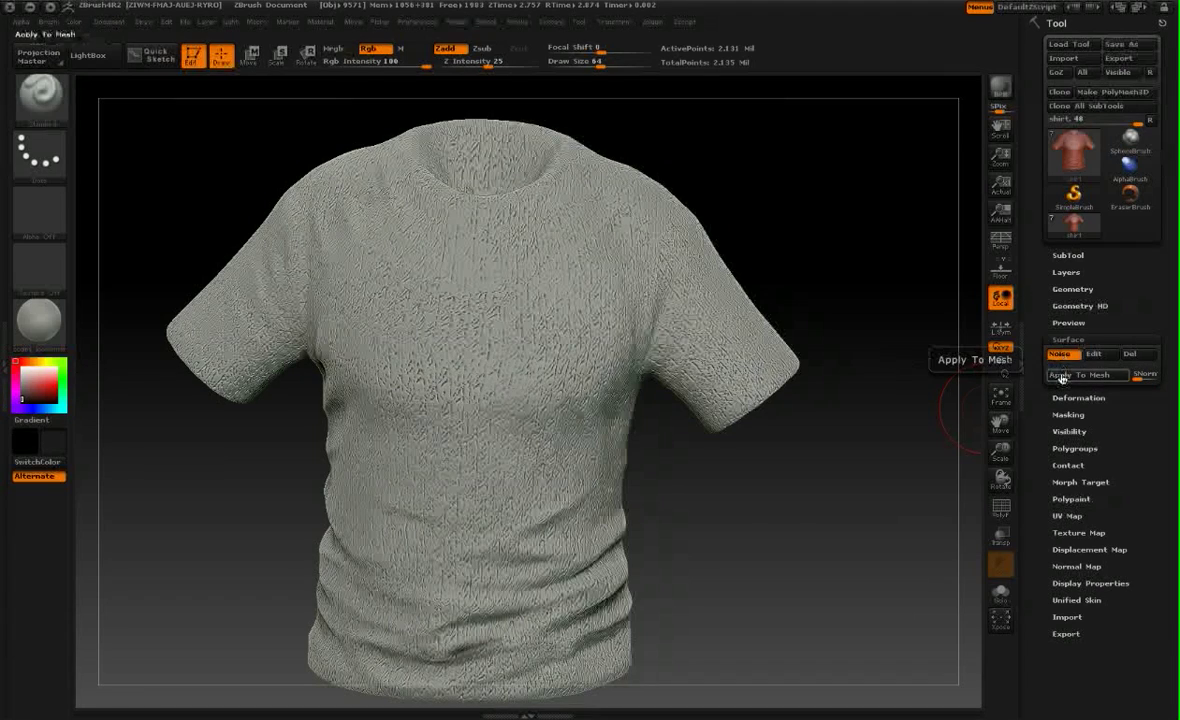
click(1061, 355)
click(1064, 356)
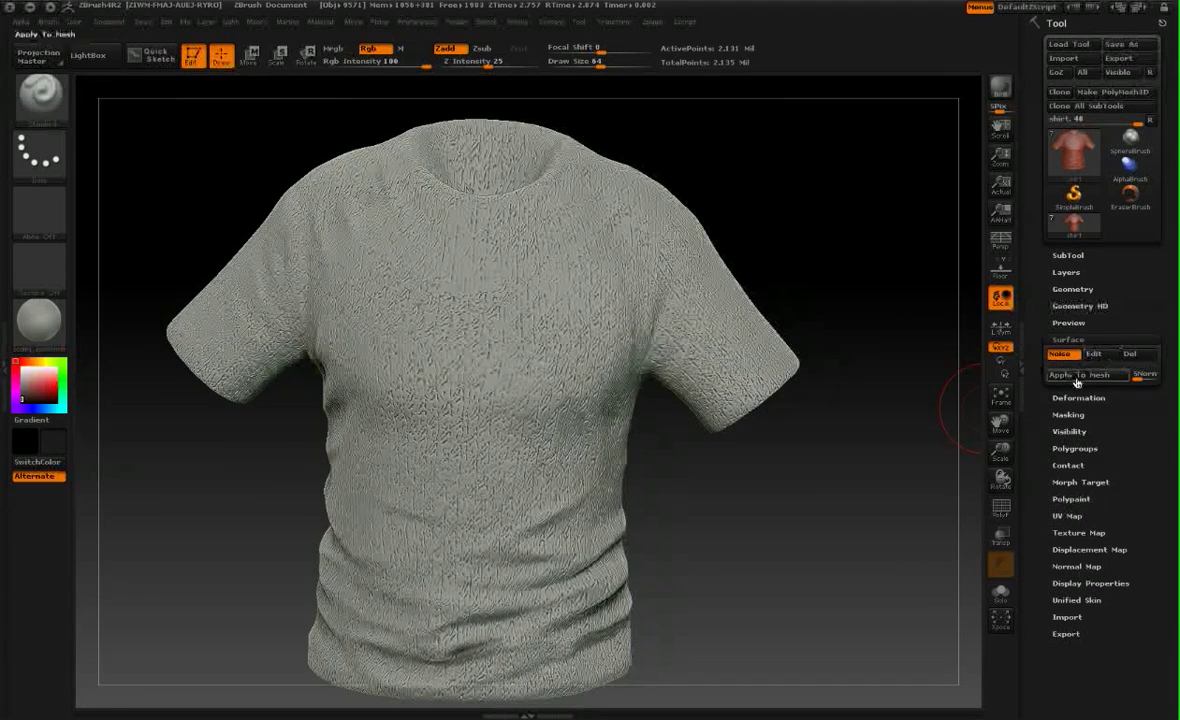
click(1094, 354)
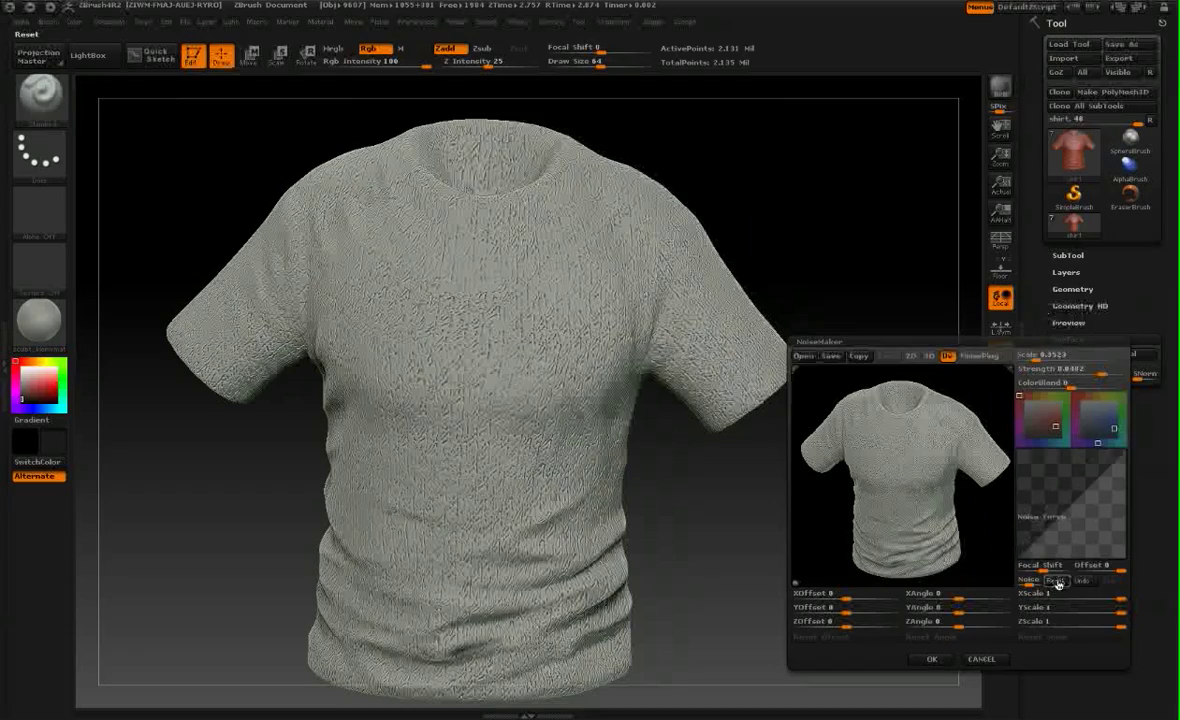
click(931, 659)
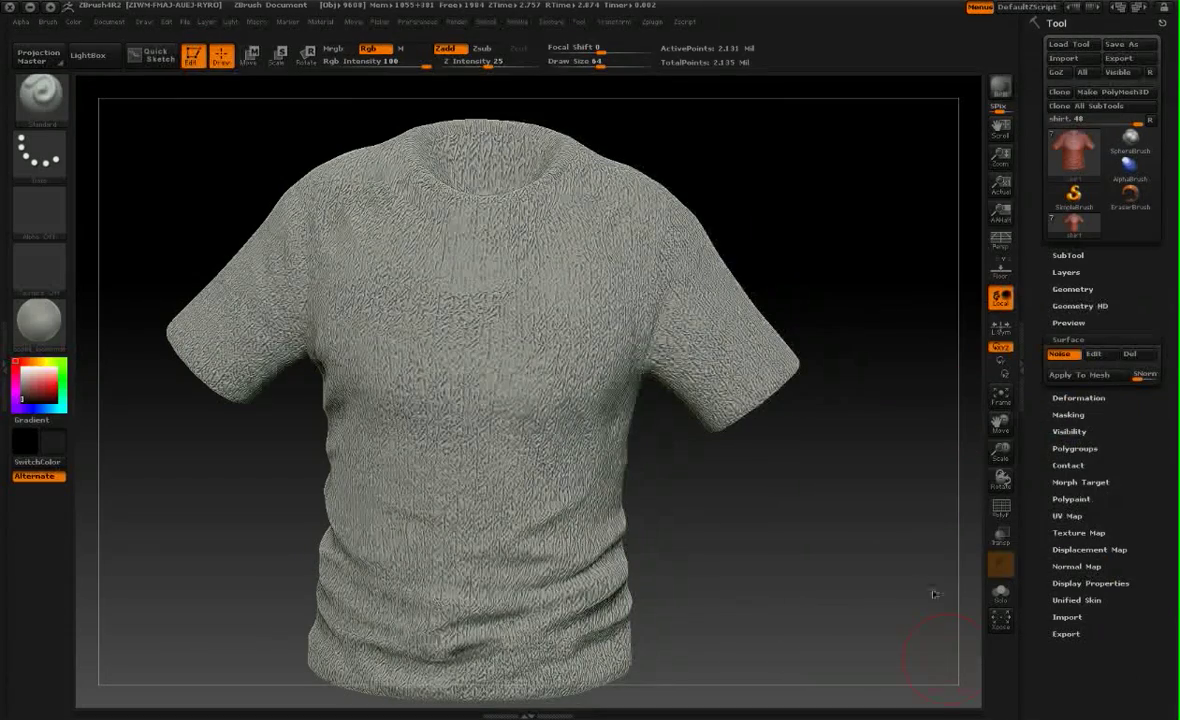
drag(933, 594, 862, 548)
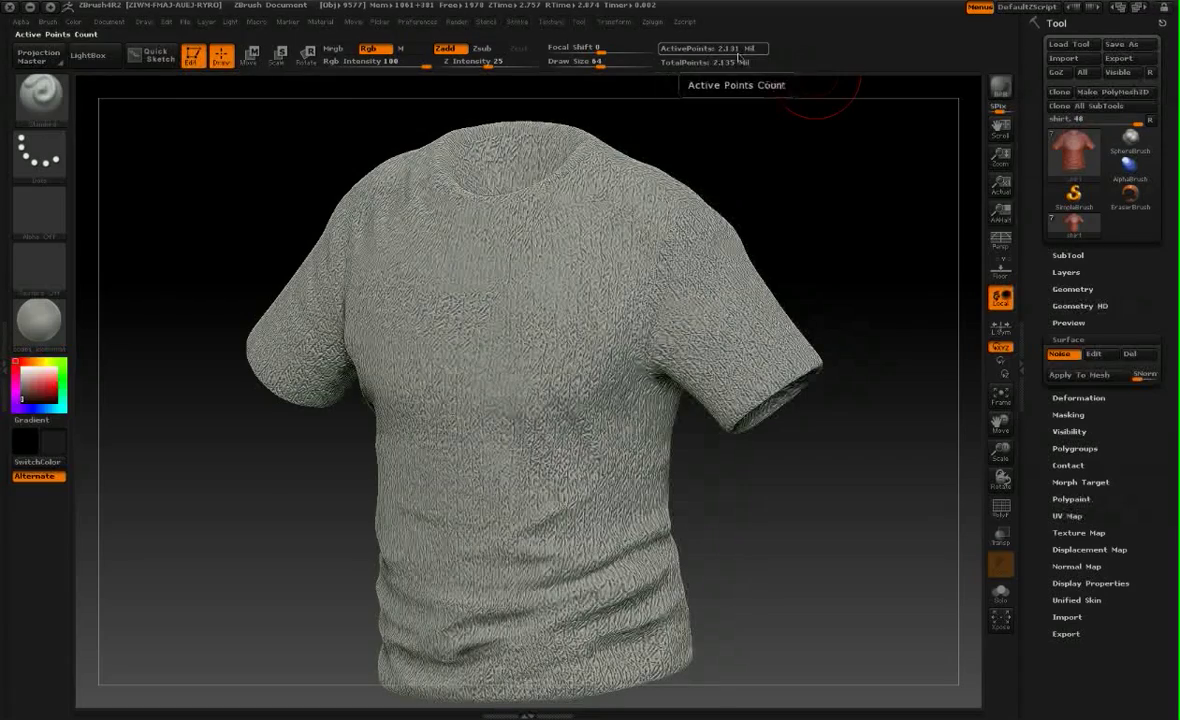
Apply the surface noise to the shirt's mesh and inspect the sculpted fabric detail from the front.
mouse_move(885, 463)
mouse_down()
mouse_move(838, 503)
mouse_move(831, 531)
mouse_move(830, 520)
mouse_up()
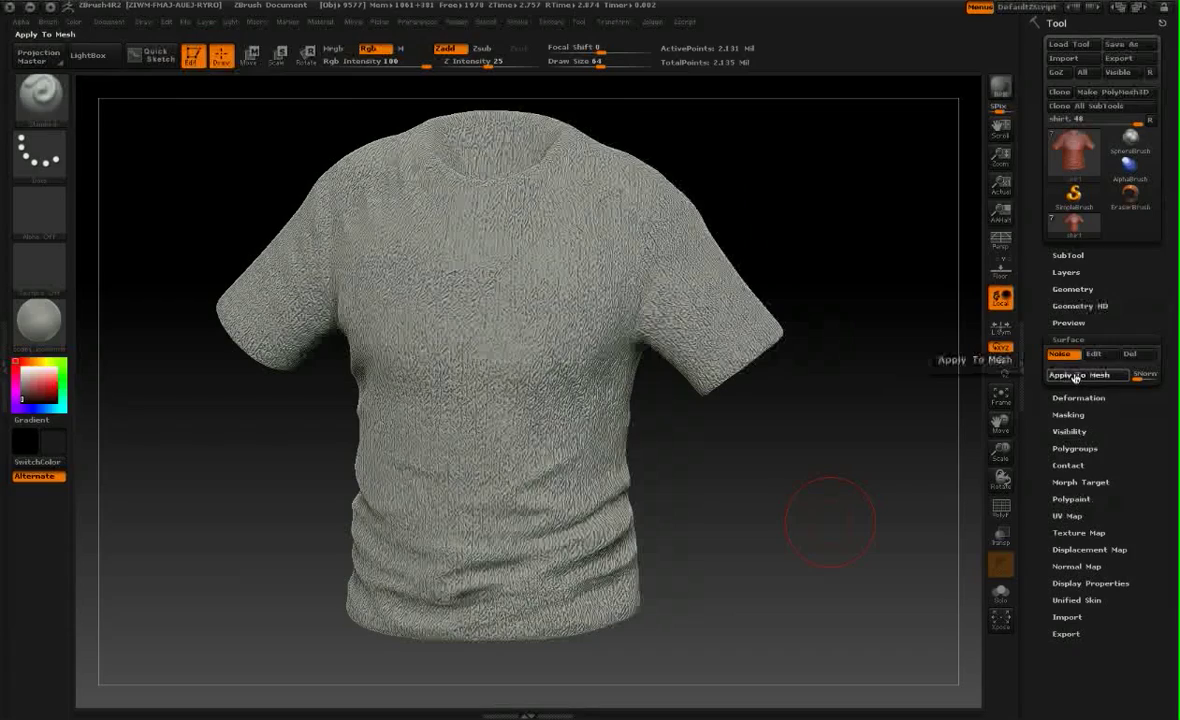
click(1073, 376)
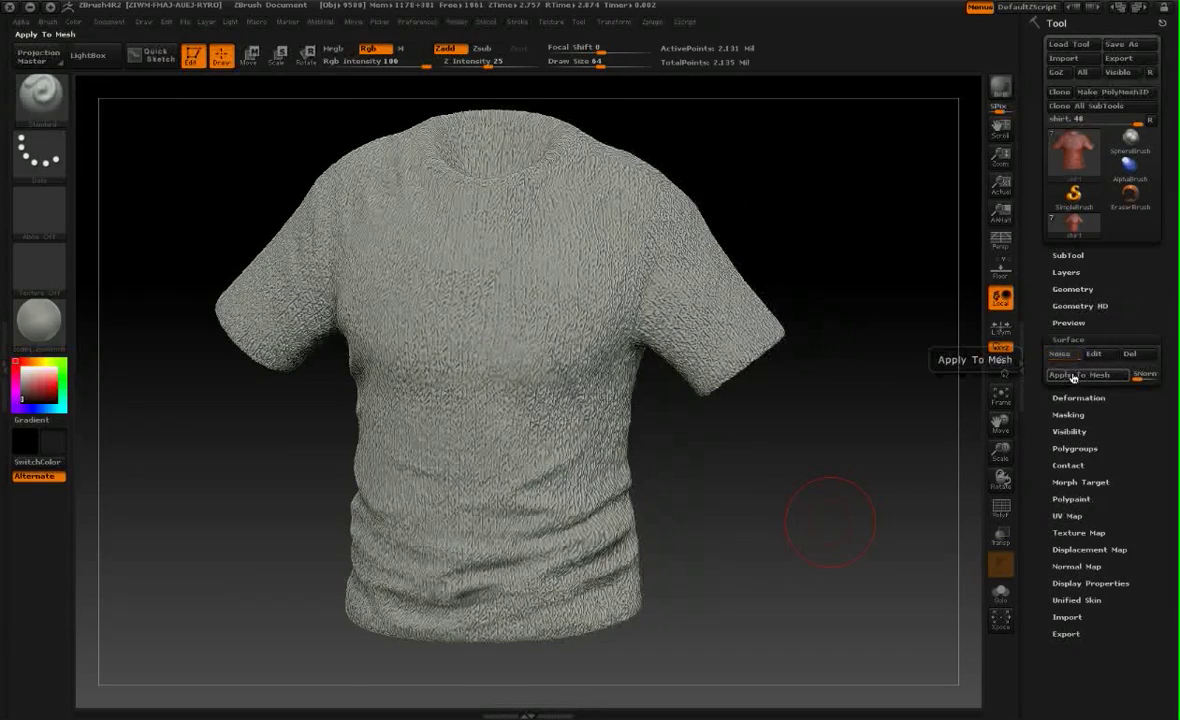
drag(782, 480, 829, 482)
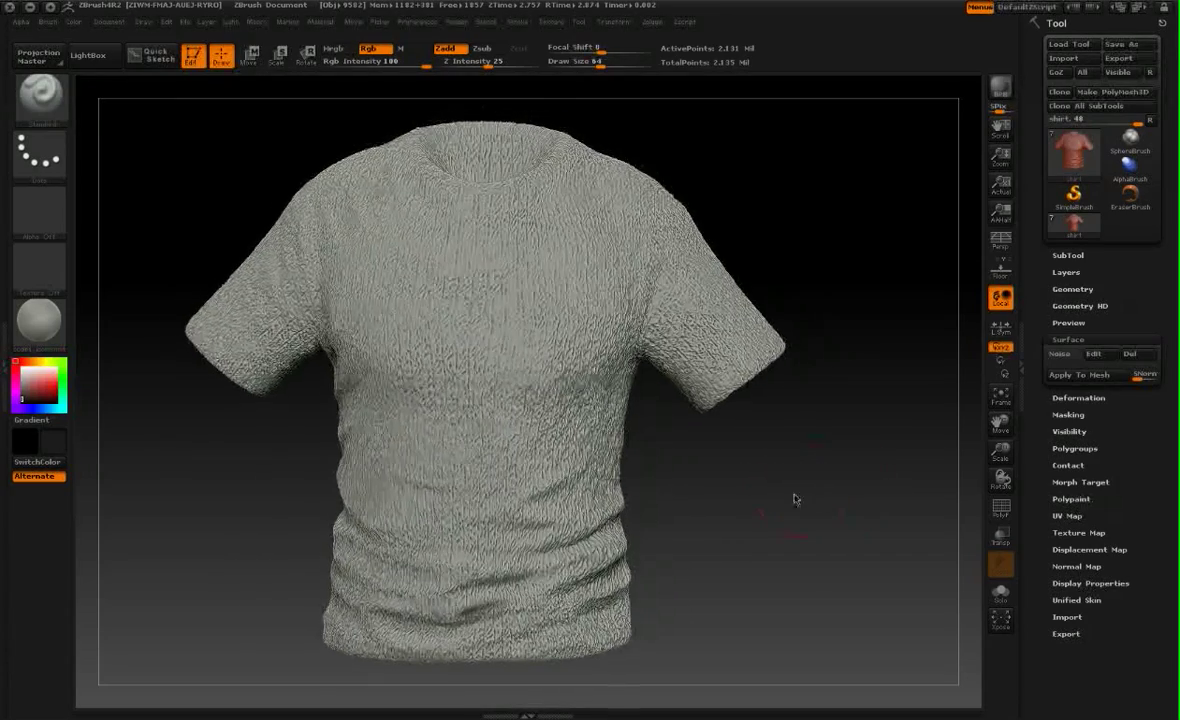
mouse_move(794, 499)
mouse_down()
mouse_move(822, 490)
mouse_move(745, 498)
mouse_move(833, 491)
mouse_move(782, 493)
mouse_move(795, 511)
mouse_up()
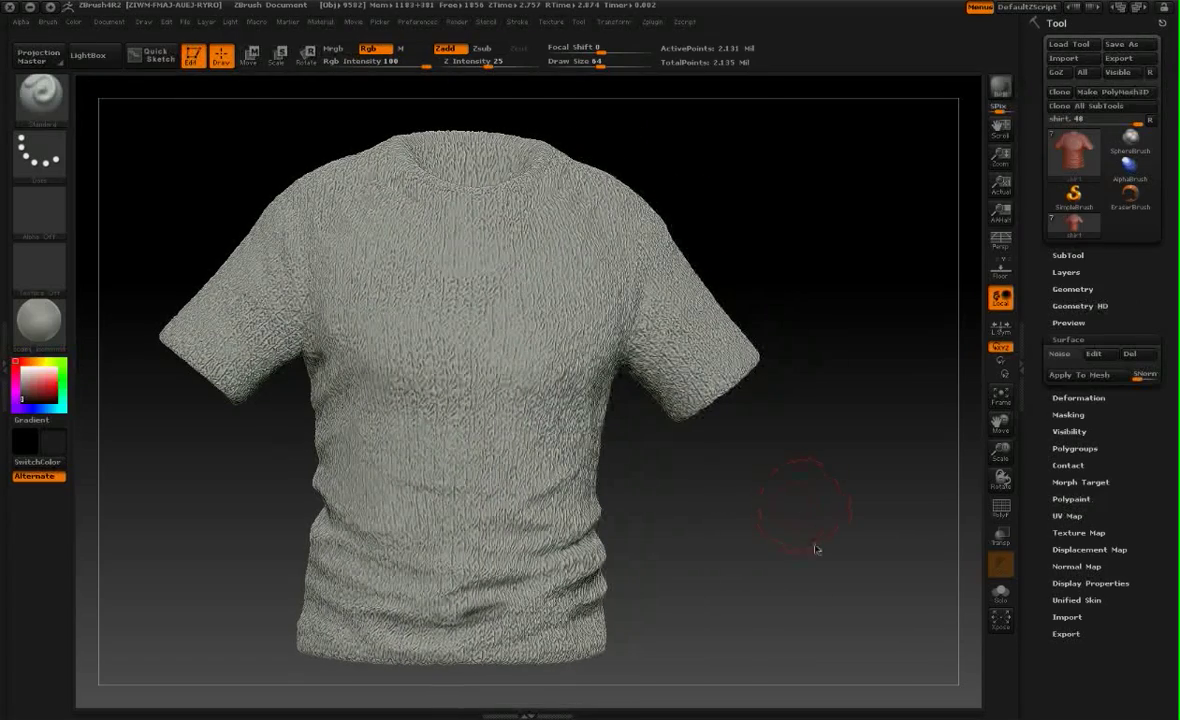